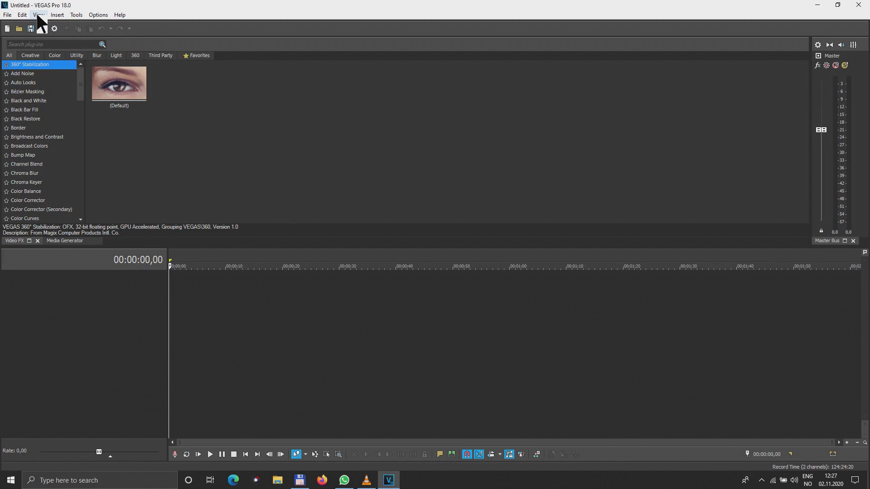
Hide the Video FX and Media Generators windows and shrink the docking area above the timeline to enlarge the track area.
{"action": "left_click", "coordinate": [38, 15]}
{"action": "mouse_move", "coordinate": [73, 74]}
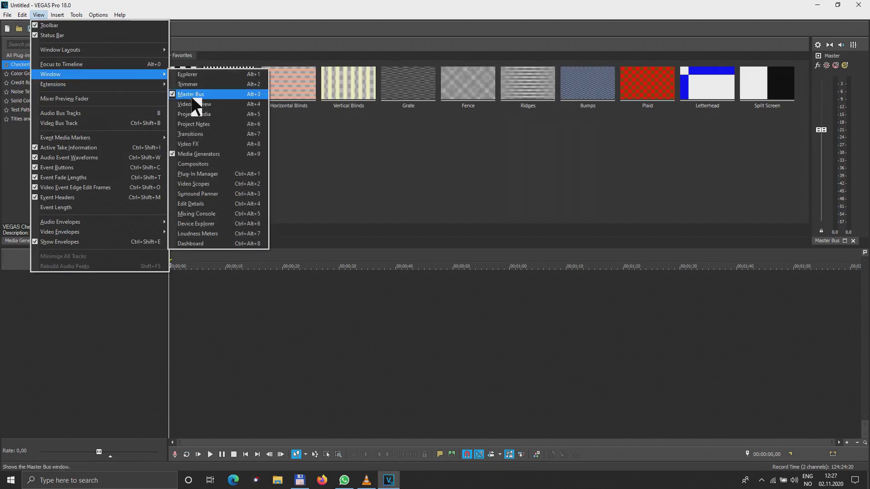
{"action": "left_click", "coordinate": [207, 154]}
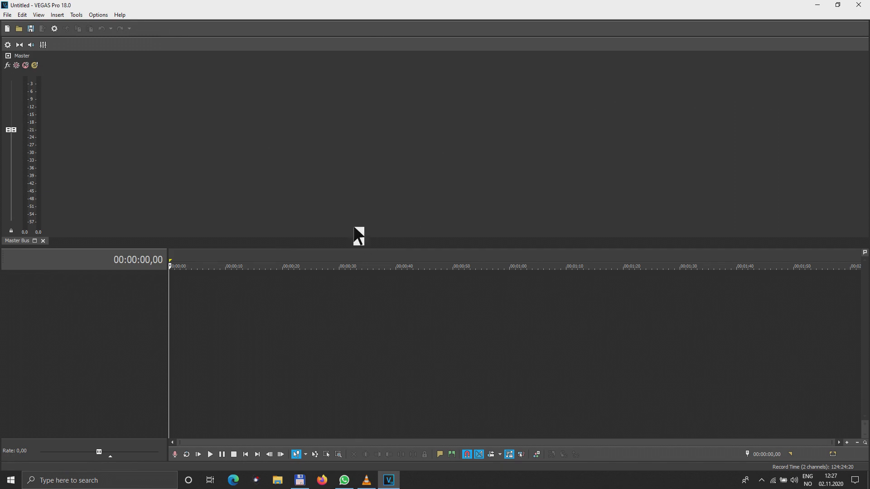
{"action": "left_click_drag", "start_coordinate": [350, 256], "coordinate": [346, 155]}
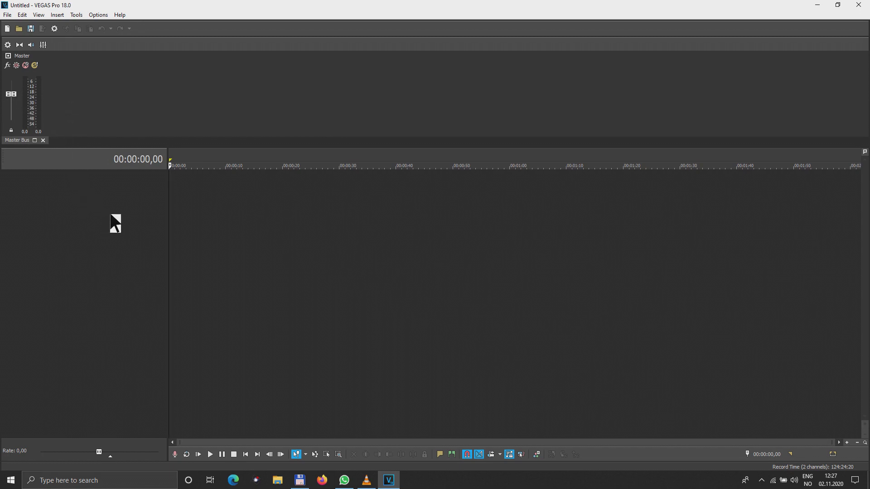
Insert four empty audio tracks into the project.
{"action": "left_click", "coordinate": [56, 14]}
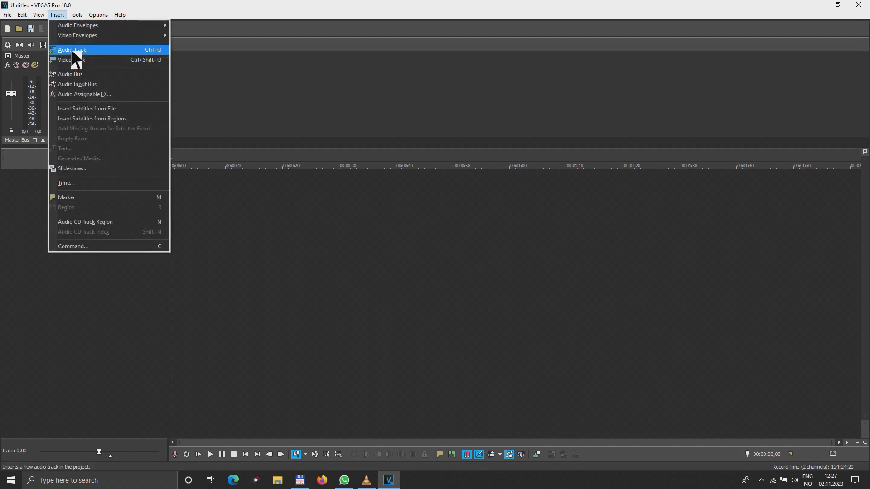
{"action": "left_click", "coordinate": [72, 50]}
{"action": "left_click", "coordinate": [56, 14]}
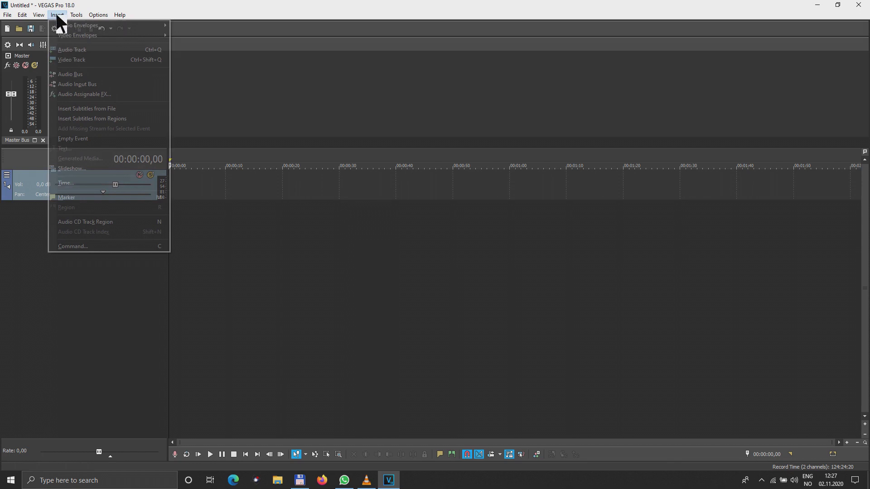
{"action": "left_click", "coordinate": [69, 50]}
{"action": "left_click", "coordinate": [57, 15]}
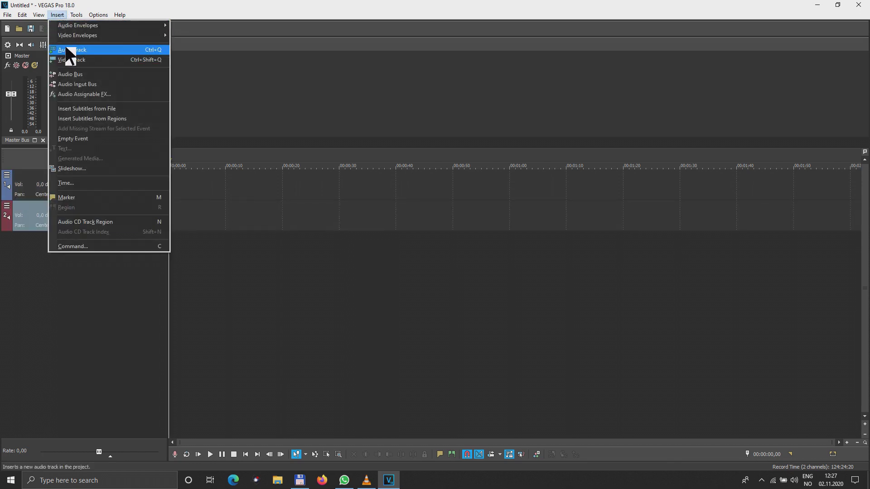
{"action": "left_click", "coordinate": [66, 50]}
{"action": "left_click", "coordinate": [57, 14]}
{"action": "left_click", "coordinate": [67, 49]}
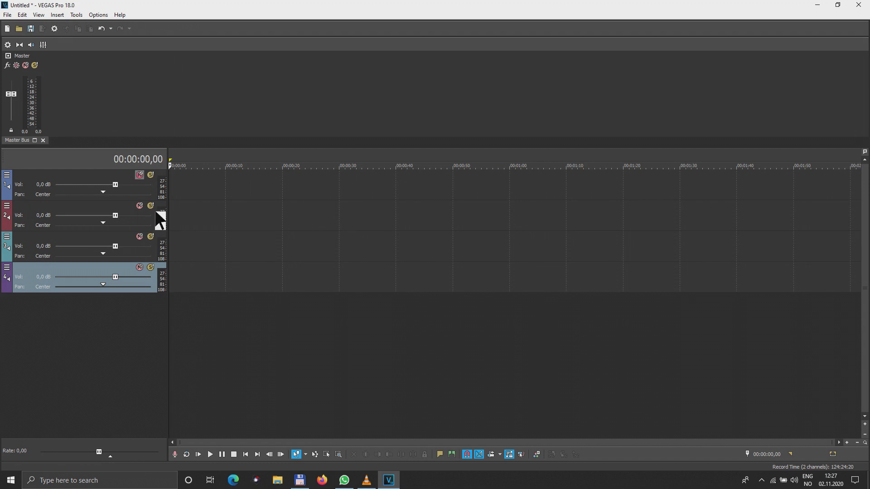
Switch to Total Commander, open the NegativeKaraokeApril2020 folder and place the Blue Suede Shoes G mp3 at the start of the first audio track.
{"action": "mouse_move", "coordinate": [301, 481]}
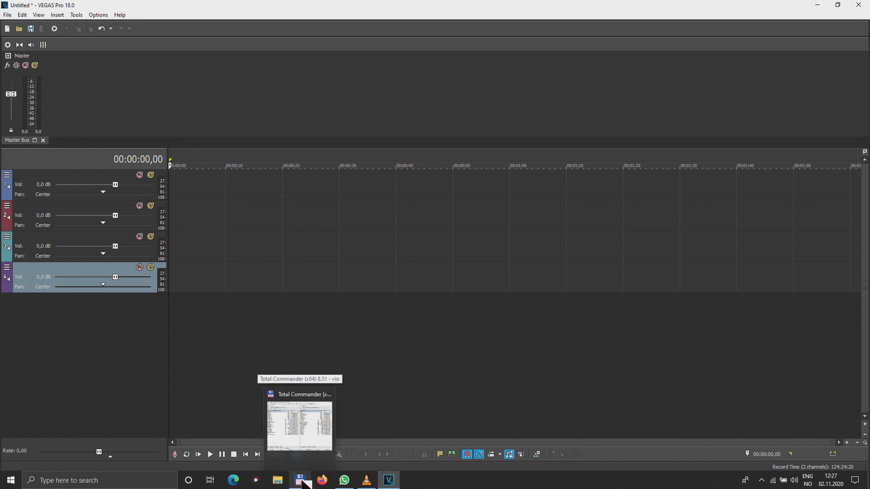
{"action": "left_click", "coordinate": [302, 481]}
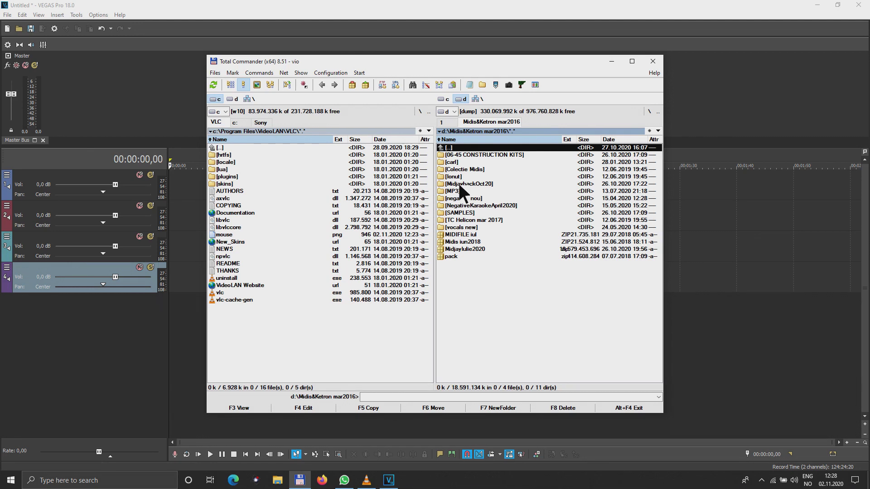
{"action": "left_click", "coordinate": [468, 206]}
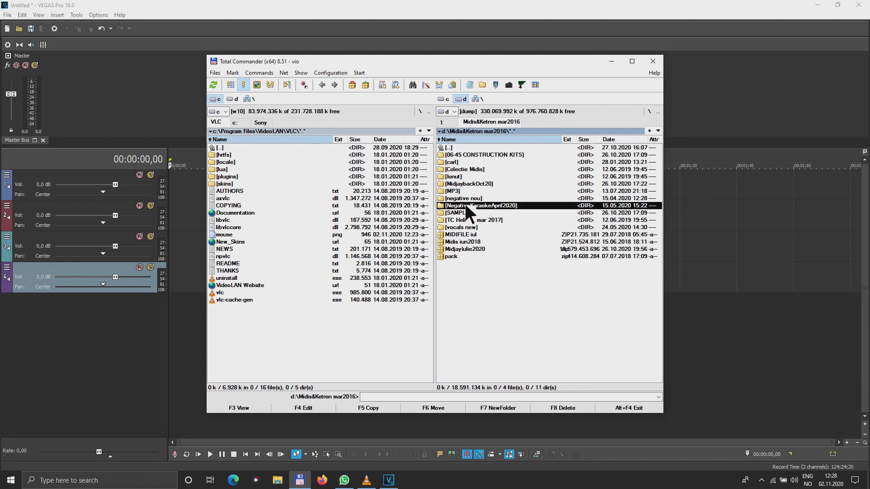
{"action": "double_click", "coordinate": [465, 204]}
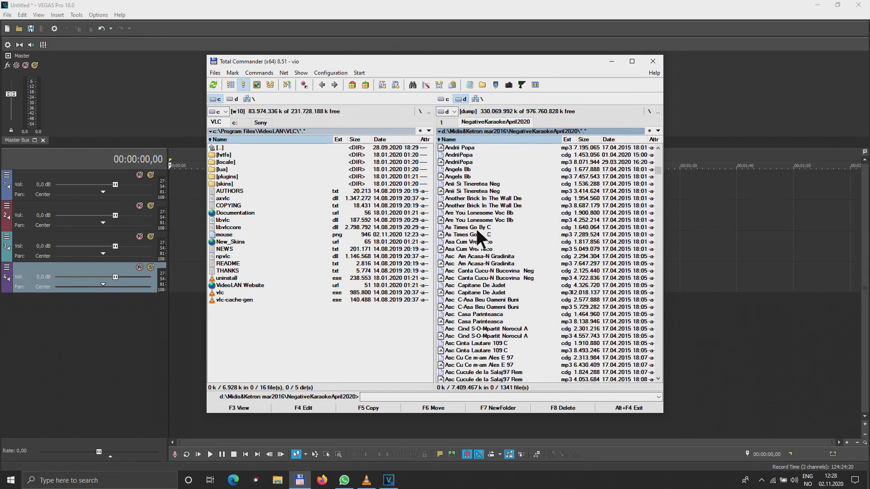
{"action": "left_click_drag", "start_coordinate": [477, 60], "coordinate": [617, 52]}
{"action": "left_click_drag", "start_coordinate": [591, 187], "coordinate": [175, 184]}
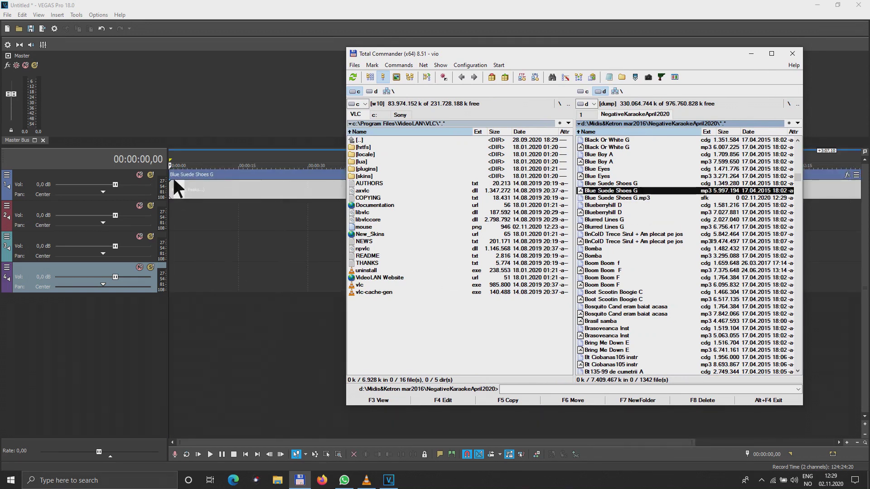
{"action": "left_click", "coordinate": [749, 53]}
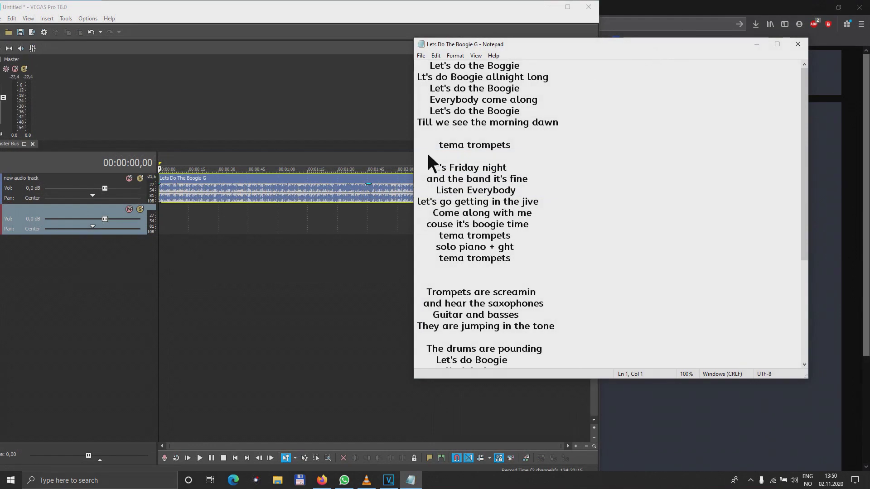
Narrow the Notepad lyrics window and place the VEGAS Pro window beside it so both can be seen.
{"action": "left_click_drag", "start_coordinate": [414, 156], "coordinate": [623, 145]}
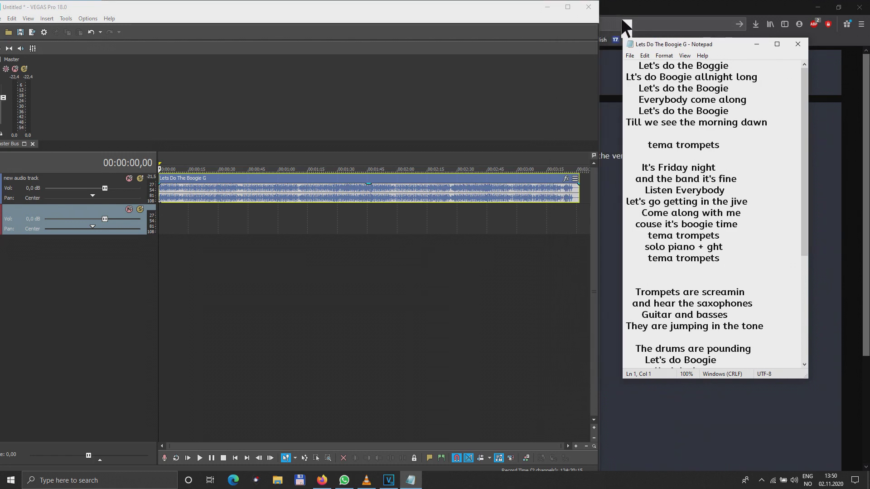
{"action": "left_click_drag", "start_coordinate": [510, 7], "coordinate": [532, 7]}
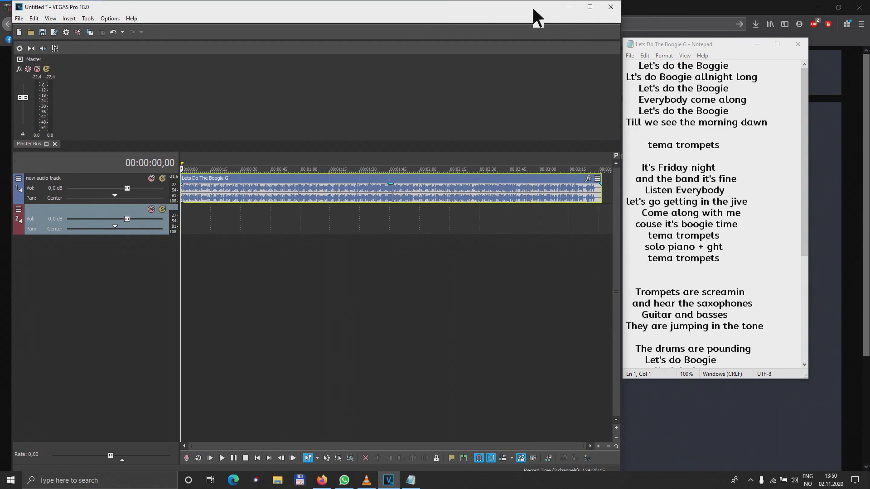
Play the Lets Do The Boogie G backing track, lower its volume to -3,4 dB and increase the height of the tracks.
{"action": "key", "text": "space"}
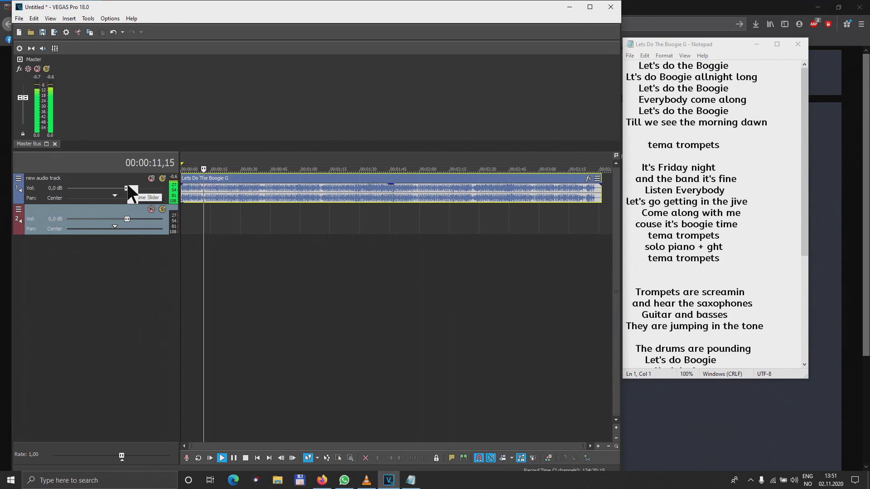
{"action": "key", "text": "space"}
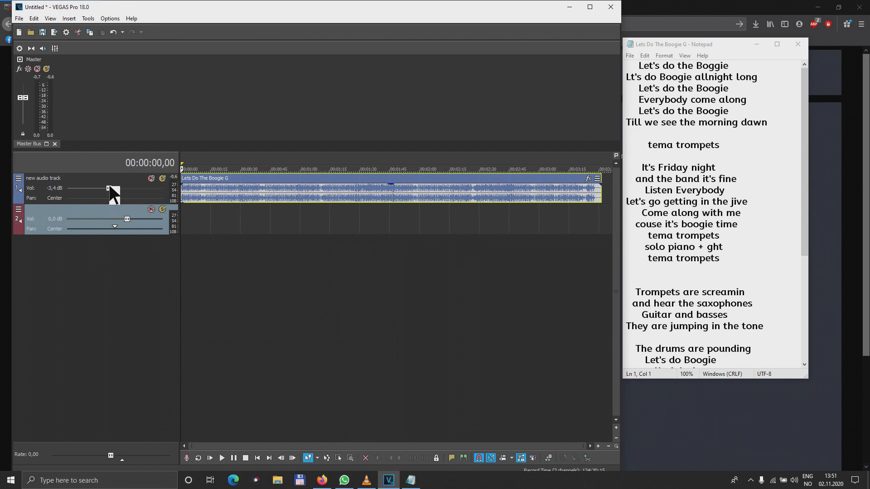
{"action": "left_click", "coordinate": [616, 428]}
{"action": "left_click", "coordinate": [616, 428]}
{"action": "left_click", "coordinate": [617, 429]}
{"action": "left_click", "coordinate": [617, 430]}
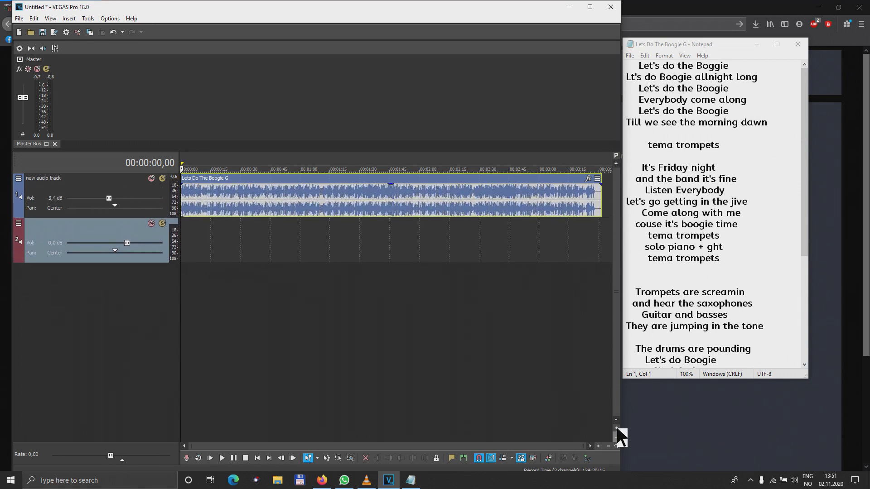
{"action": "left_click", "coordinate": [617, 429]}
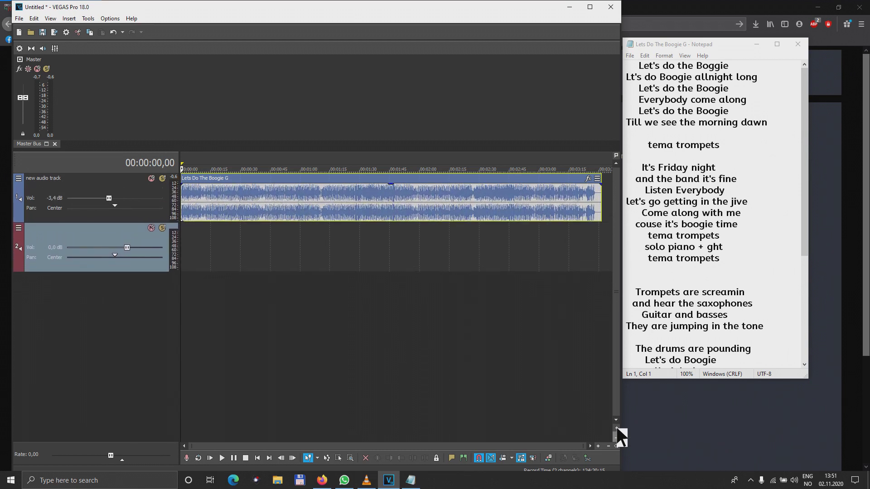
{"action": "left_click", "coordinate": [203, 216]}
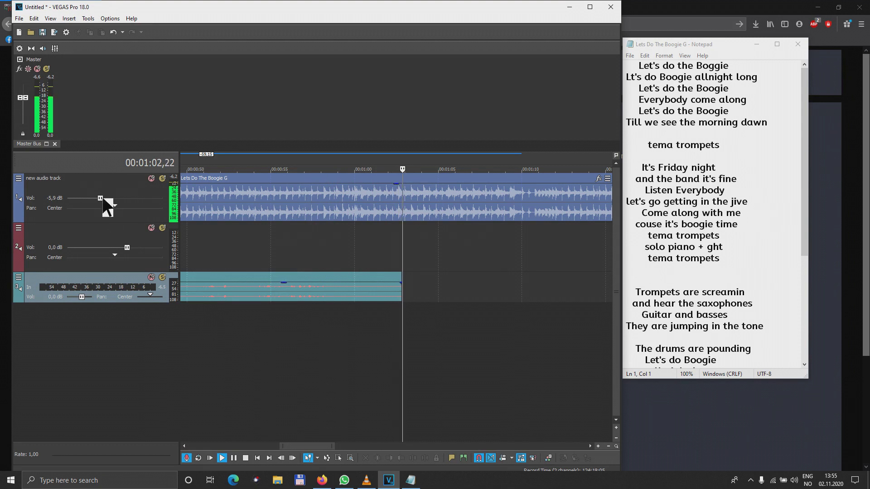
Lower the backing track's volume to -28,5 dB while recording, and trim the start of the recorded vocal clip to about 12 seconds.
{"action": "left_click_drag", "start_coordinate": [103, 199], "coordinate": [85, 199]}
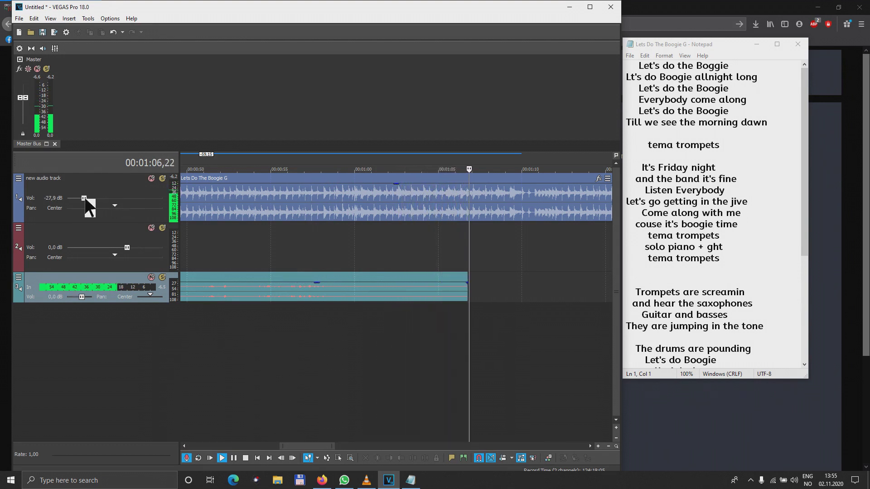
{"action": "left_click_drag", "start_coordinate": [85, 200], "coordinate": [84, 201]}
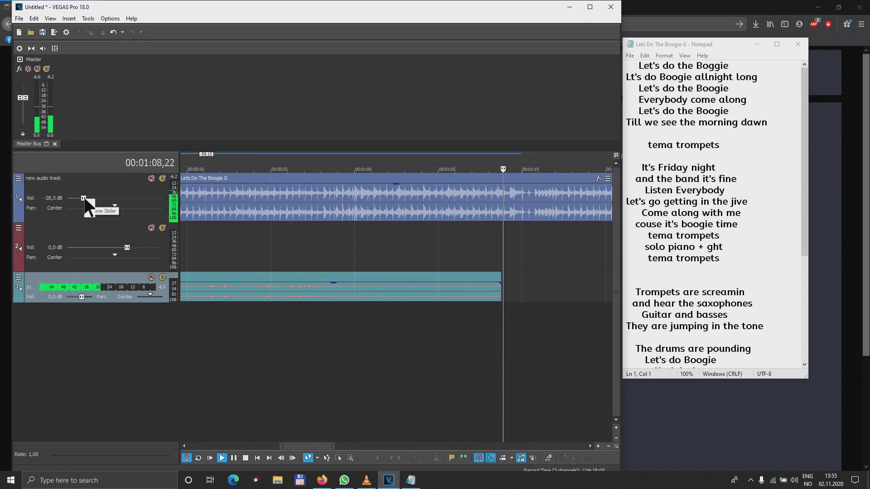
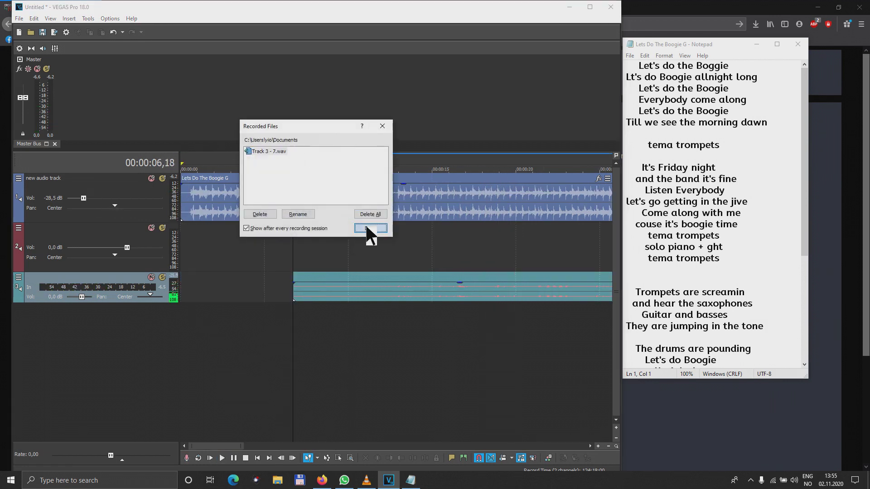
{"action": "left_click_drag", "start_coordinate": [294, 296], "coordinate": [385, 300]}
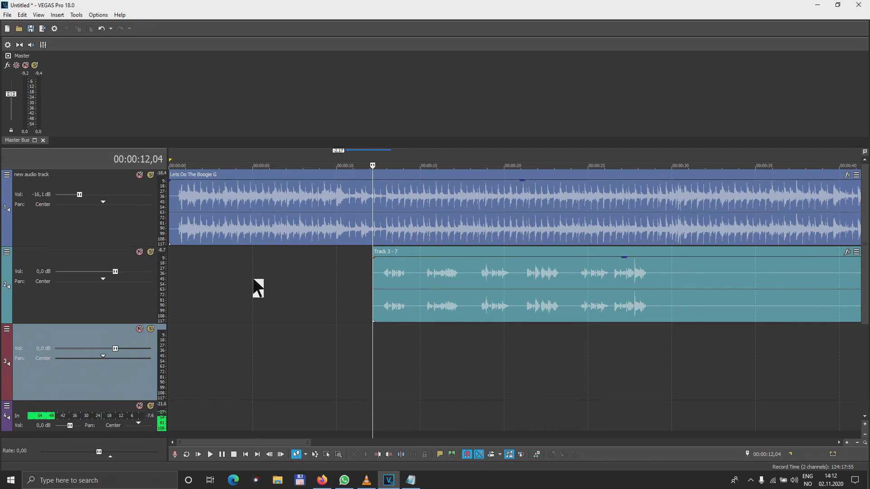
Open the vocal track's effects and set the Reverb's early out level to -15,1 dB while playing the mix from about 11 seconds.
{"action": "left_click", "coordinate": [7, 251]}
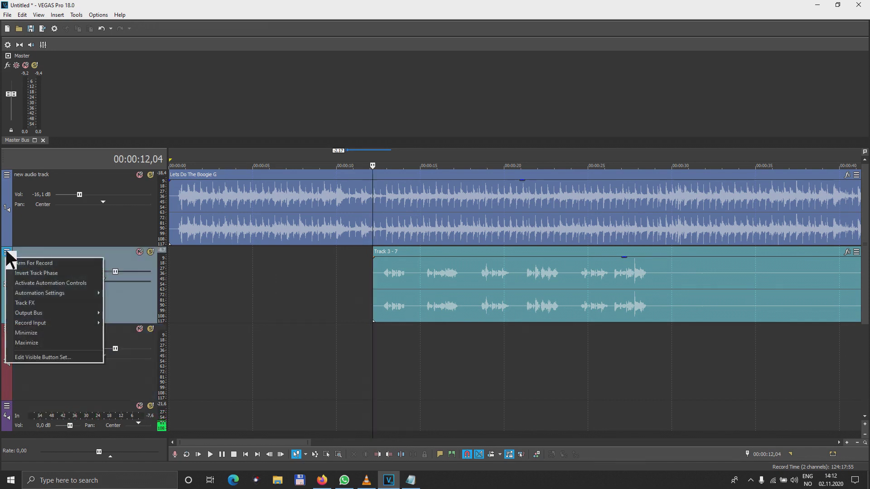
{"action": "left_click", "coordinate": [40, 303]}
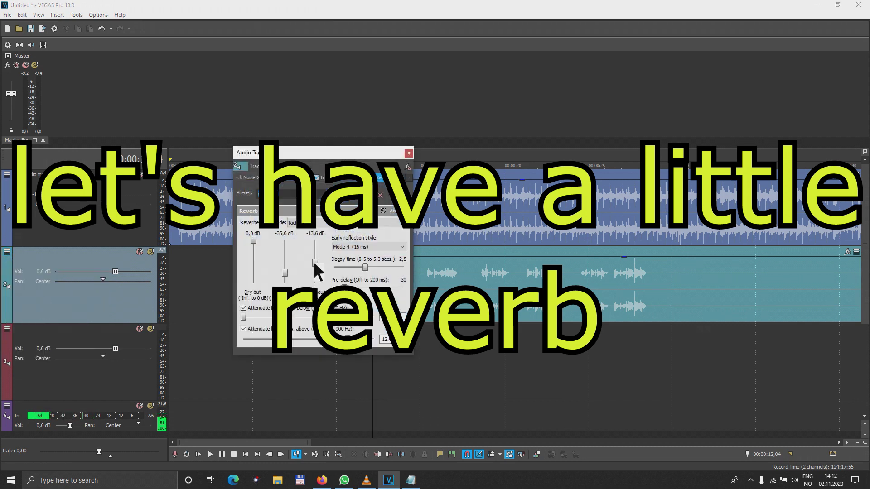
{"action": "left_click", "coordinate": [365, 383]}
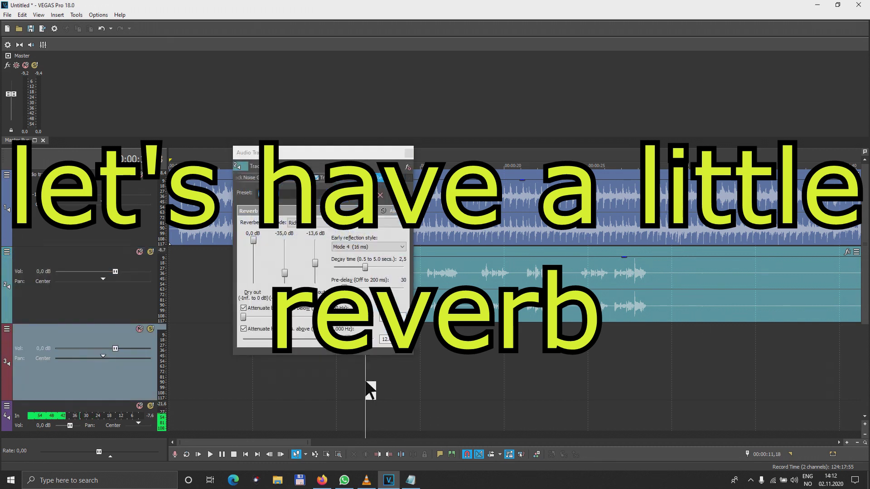
{"action": "key", "text": "space"}
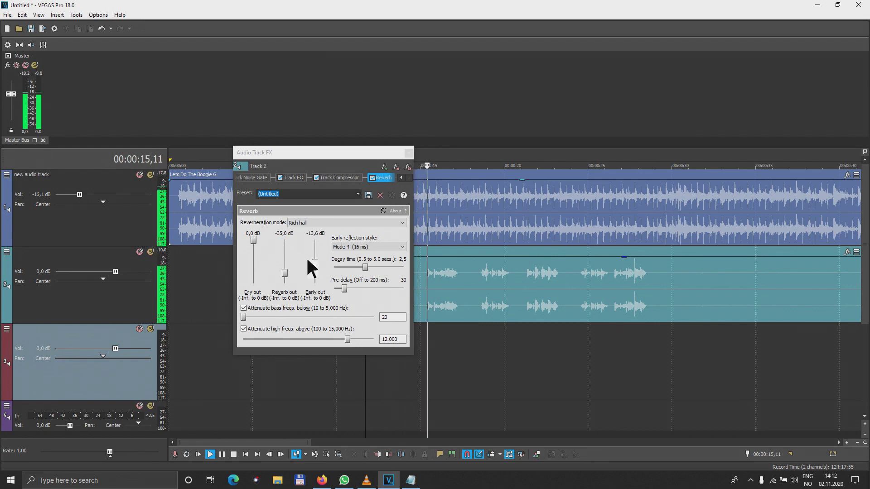
{"action": "mouse_move", "coordinate": [312, 259]}
{"action": "left_mouse_down"}
{"action": "mouse_move", "coordinate": [315, 275]}
{"action": "mouse_move", "coordinate": [316, 262]}
{"action": "left_mouse_up"}
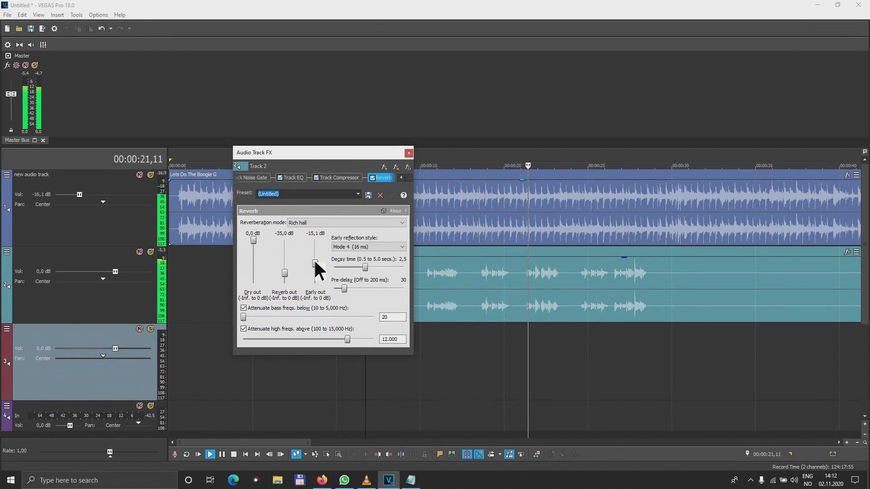
{"action": "left_click", "coordinate": [115, 271]}
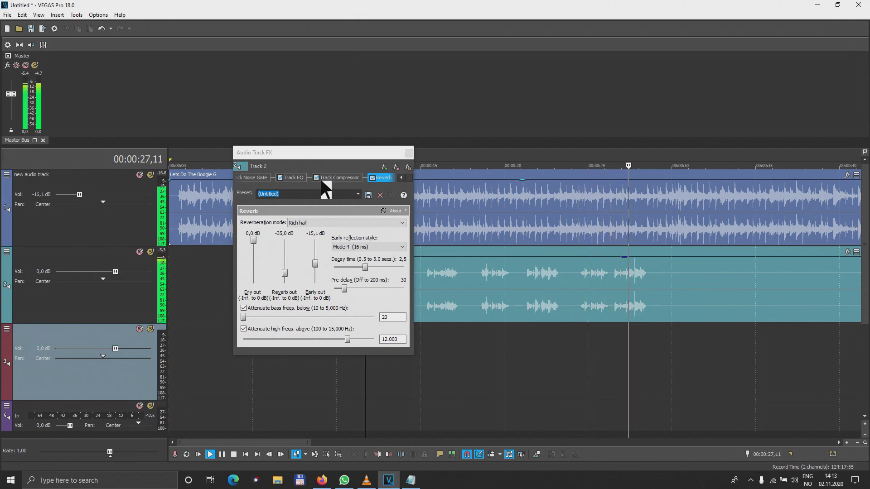
{"action": "key", "text": "space"}
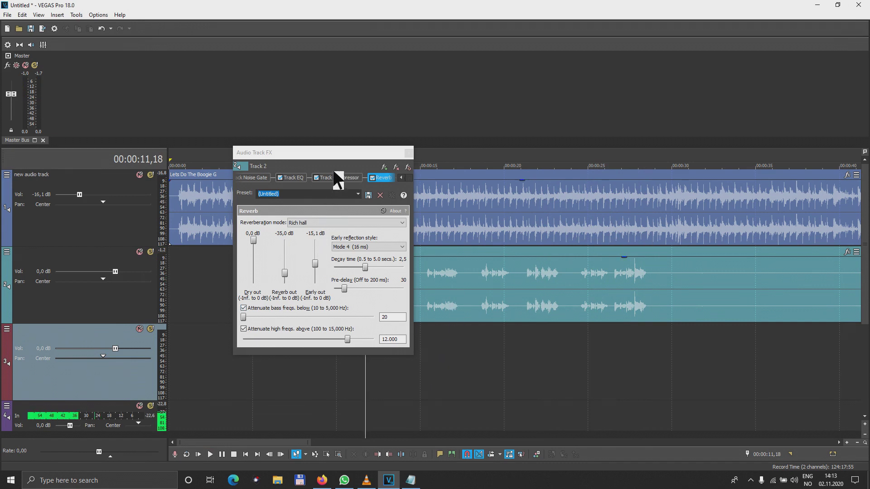
Raise the vocal Track EQ's band 4 high shelf to 3,6 dB at 4.780 Hz and play the vocal section.
{"action": "left_click", "coordinate": [293, 177]}
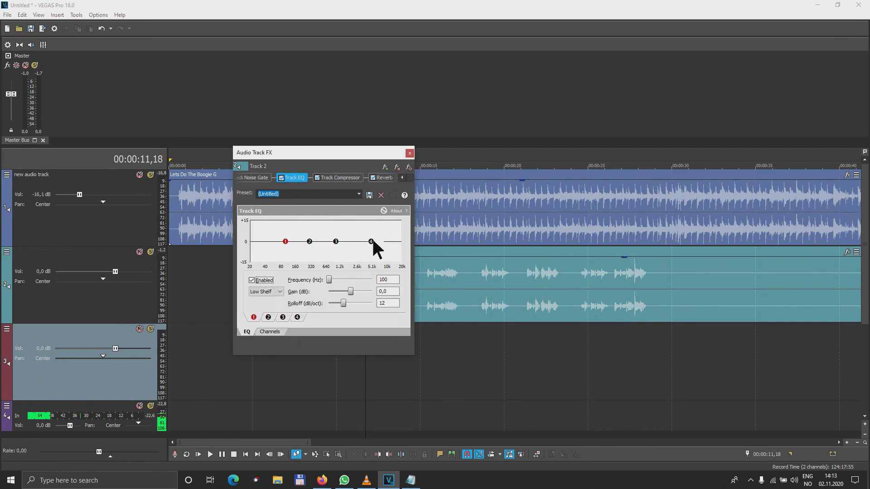
{"action": "left_click_drag", "start_coordinate": [370, 241], "coordinate": [370, 236]}
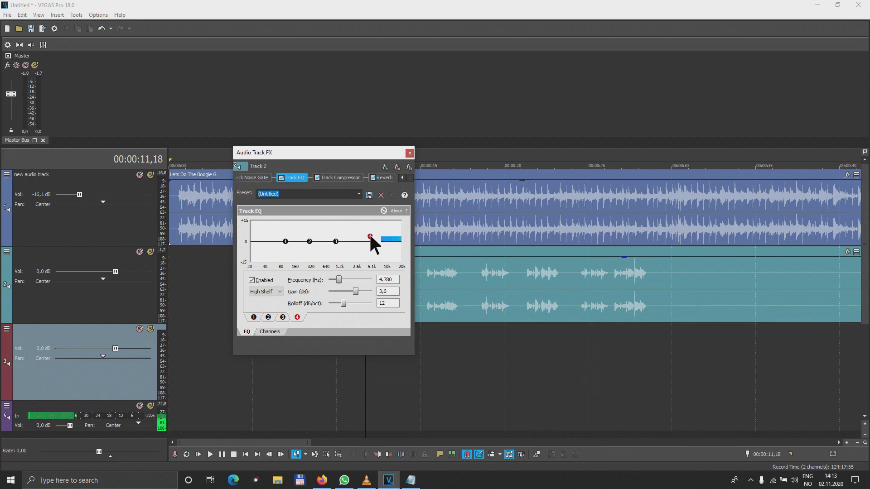
{"action": "double_click", "coordinate": [385, 385]}
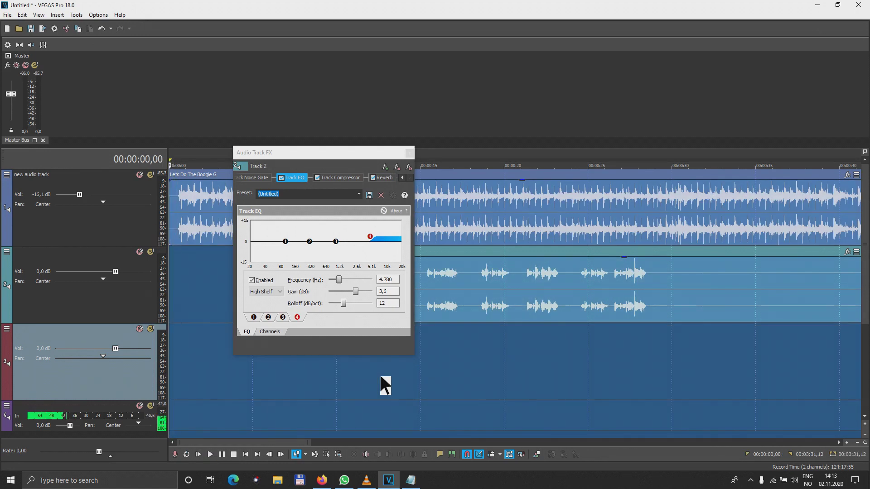
{"action": "left_click", "coordinate": [397, 384]}
{"action": "key", "text": "space"}
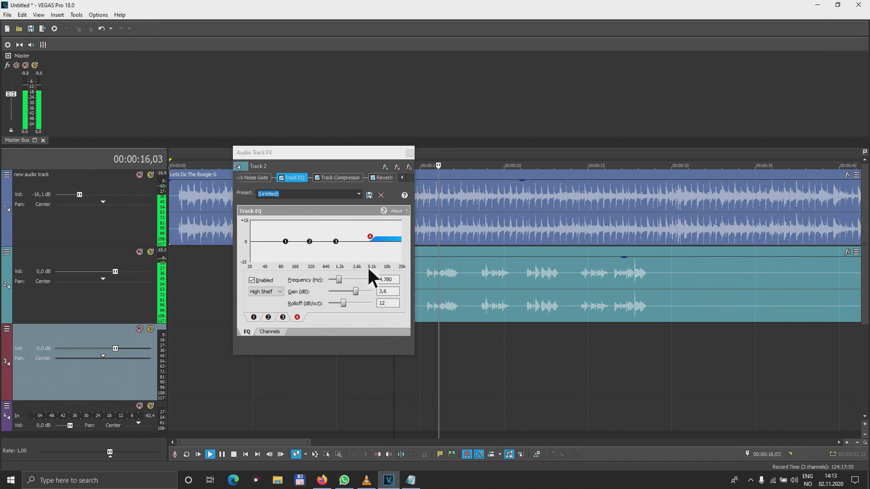
Set the vocal Track EQ's band 1 low shelf to 3,3 dB at 110 Hz and band 2 to -2,6 dB at 336 Hz with bandwidth 2,2.
{"action": "left_click_drag", "start_coordinate": [285, 241], "coordinate": [288, 236]}
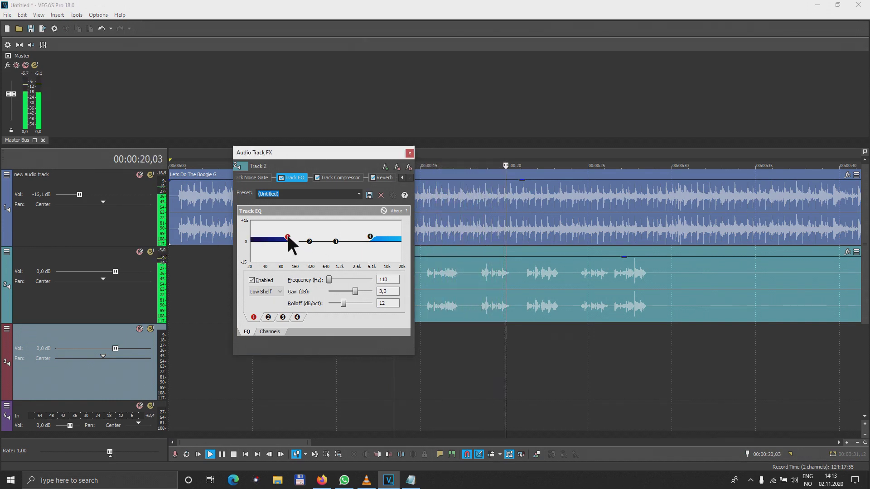
{"action": "left_click_drag", "start_coordinate": [309, 241], "coordinate": [312, 244]}
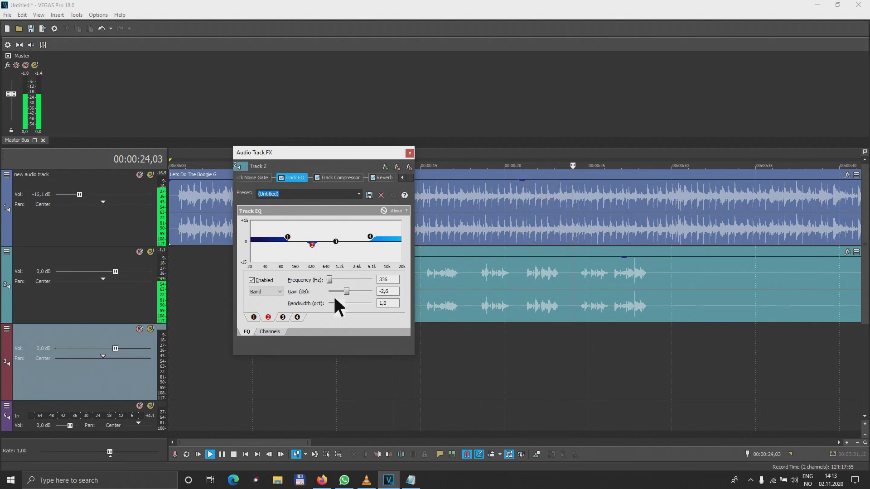
{"action": "left_click_drag", "start_coordinate": [337, 299], "coordinate": [350, 301]}
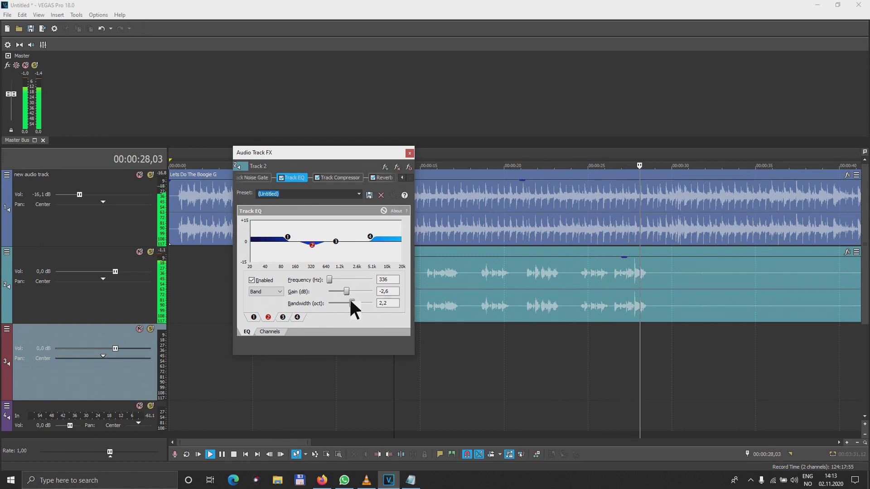
{"action": "left_click", "coordinate": [409, 152]}
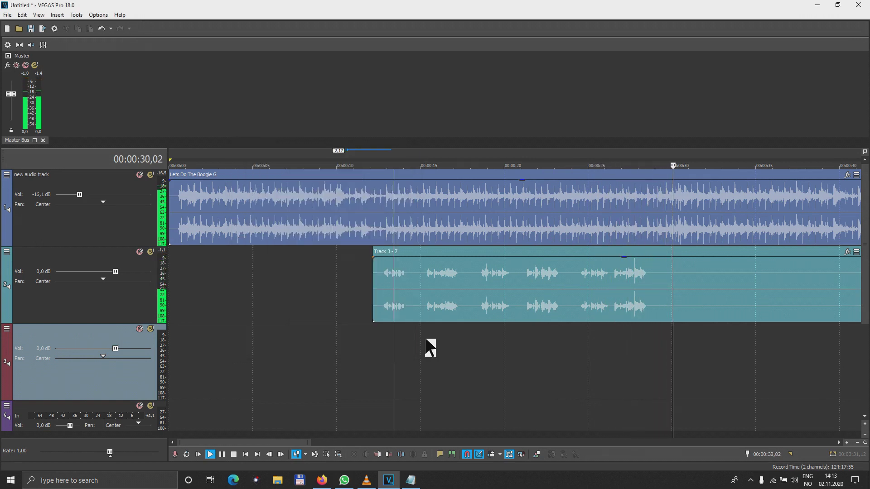
{"action": "key", "text": "space"}
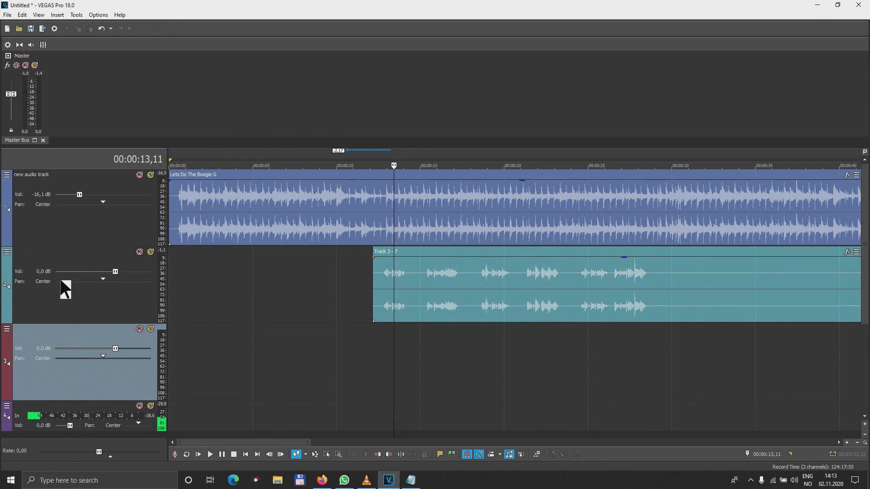
Reopen the vocal track's effects, review the Track EQ curve and close the effects window.
{"action": "right_click", "coordinate": [10, 261]}
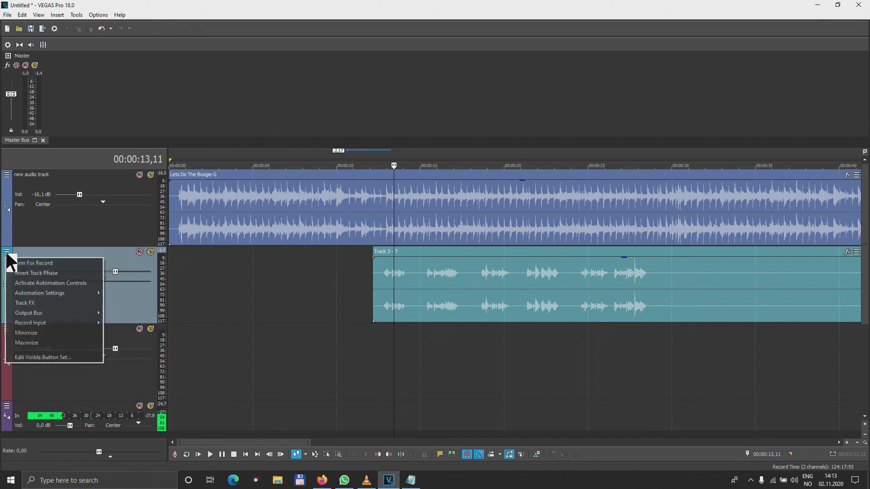
{"action": "left_click", "coordinate": [39, 303]}
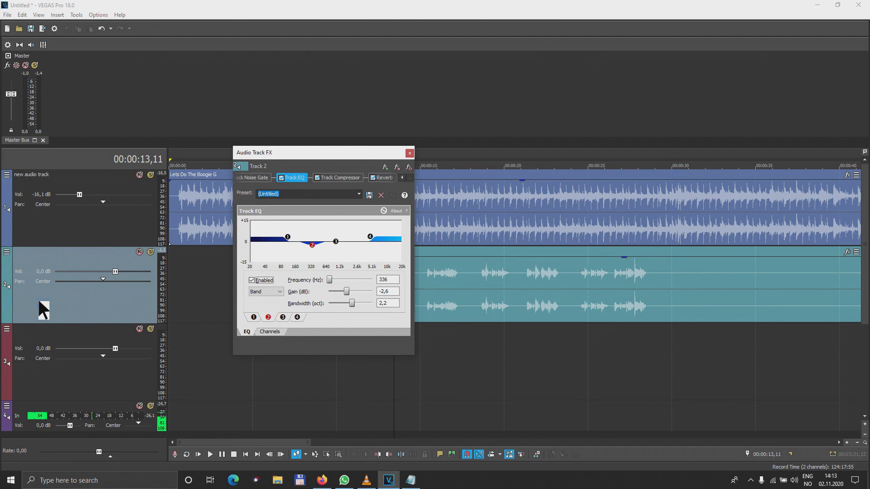
{"action": "left_click", "coordinate": [410, 153]}
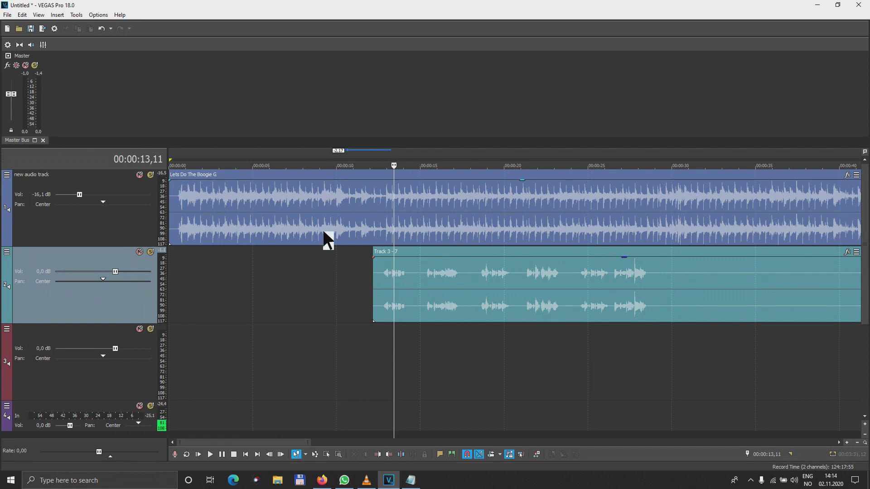
Solo the vocal track, listen to it from 12,24 and from the start of the clip, and turn solo off again.
{"action": "left_click", "coordinate": [386, 334]}
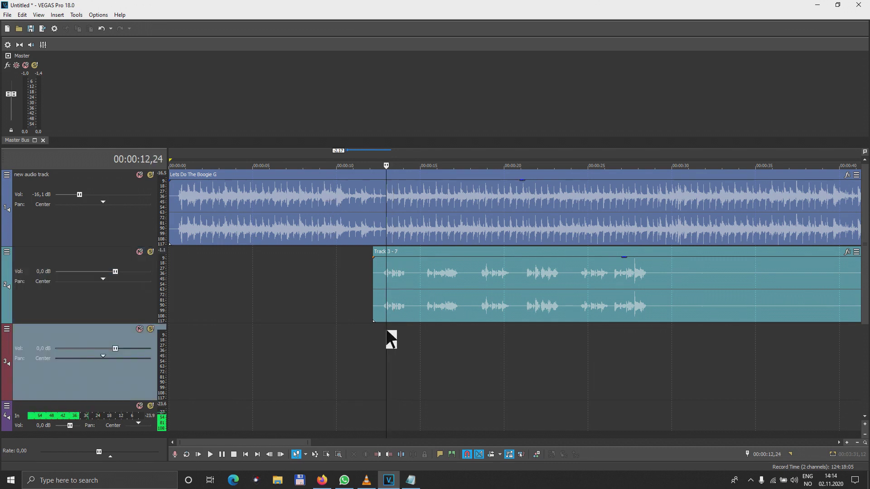
{"action": "left_click", "coordinate": [151, 252]}
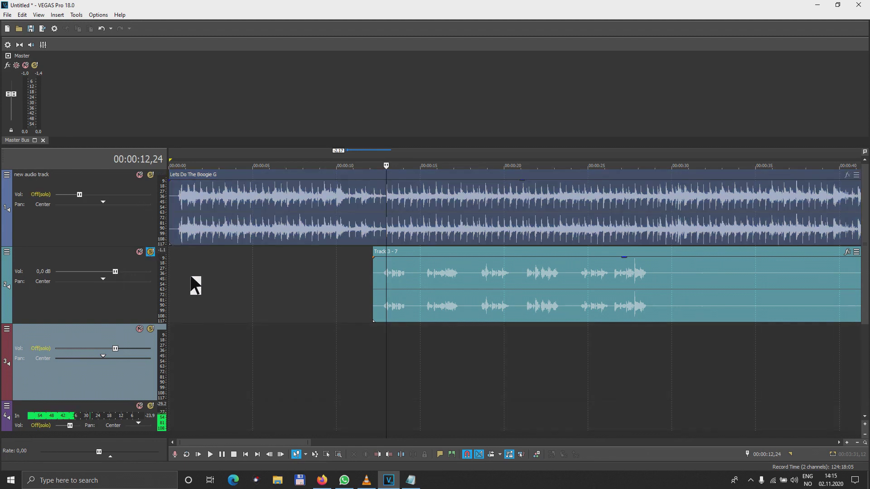
{"action": "key", "text": "space"}
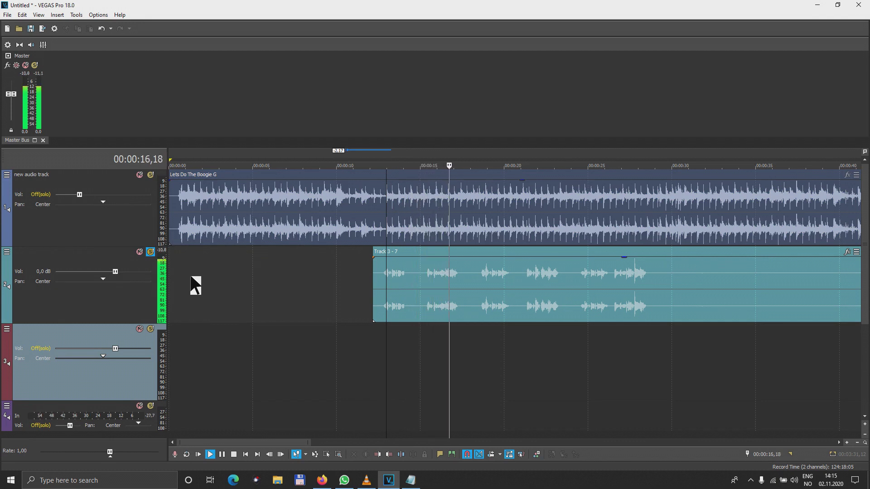
{"action": "key", "text": "space"}
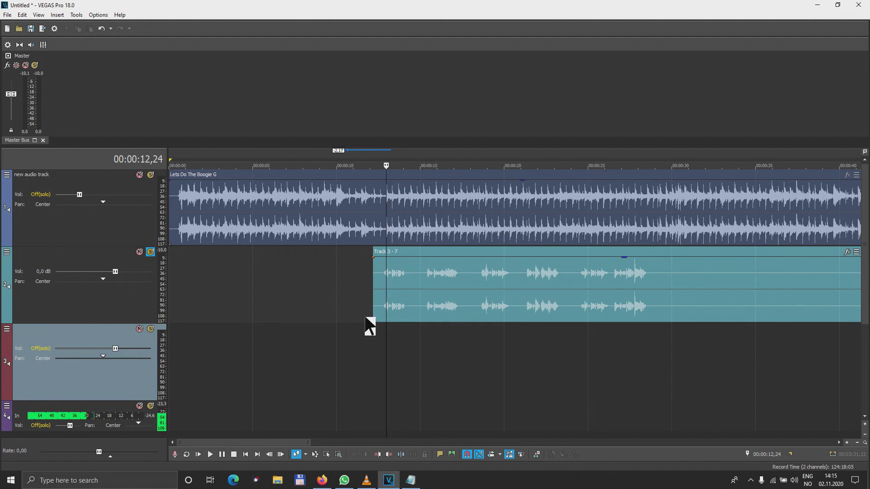
{"action": "left_click", "coordinate": [373, 317]}
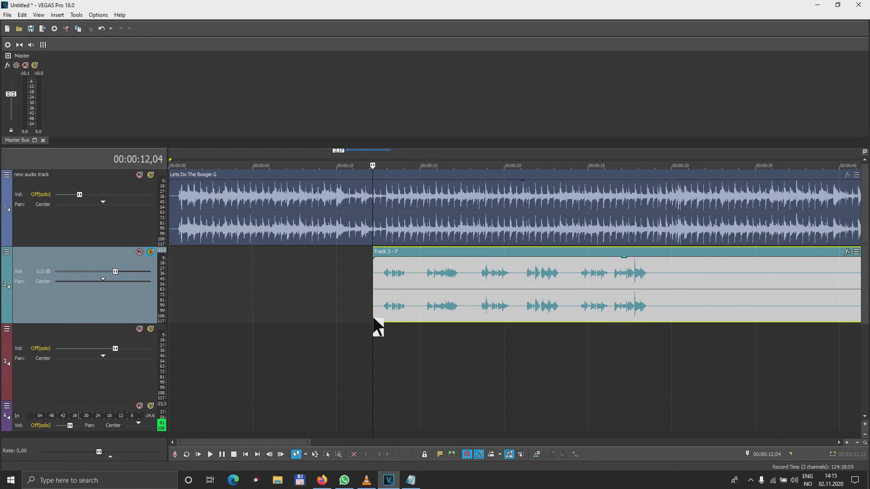
{"action": "key", "text": "space"}
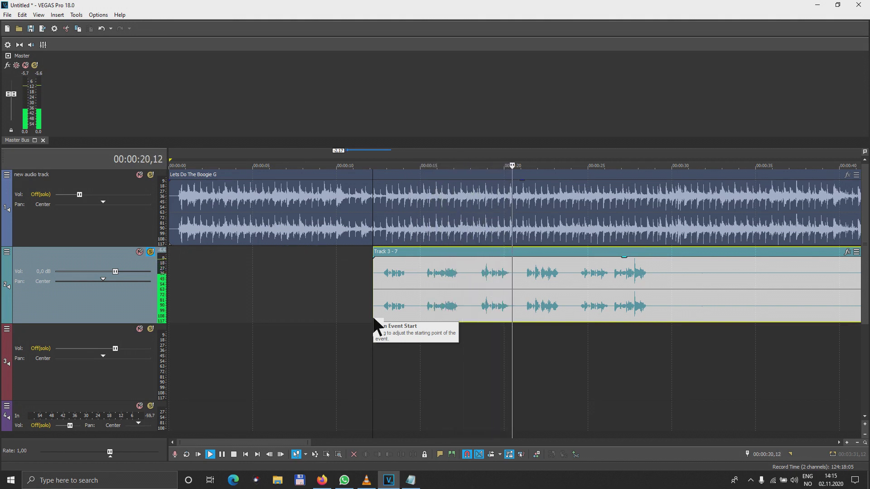
{"action": "key", "text": "space"}
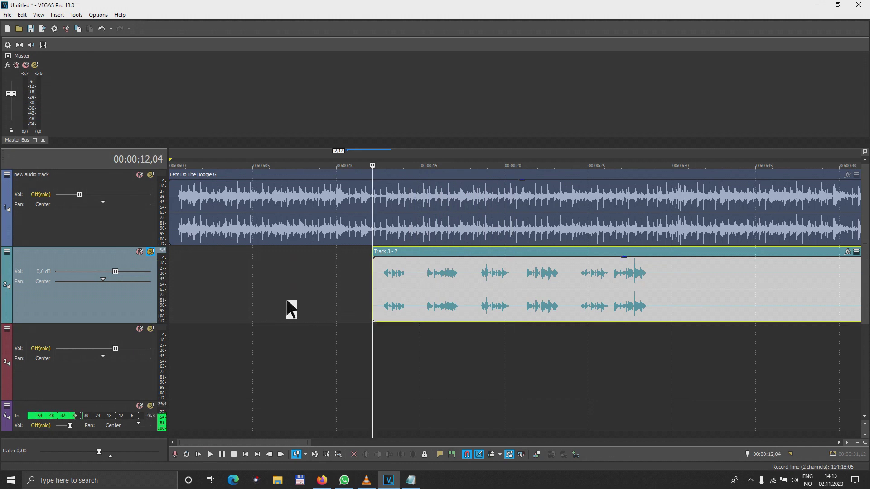
{"action": "left_click", "coordinate": [150, 252]}
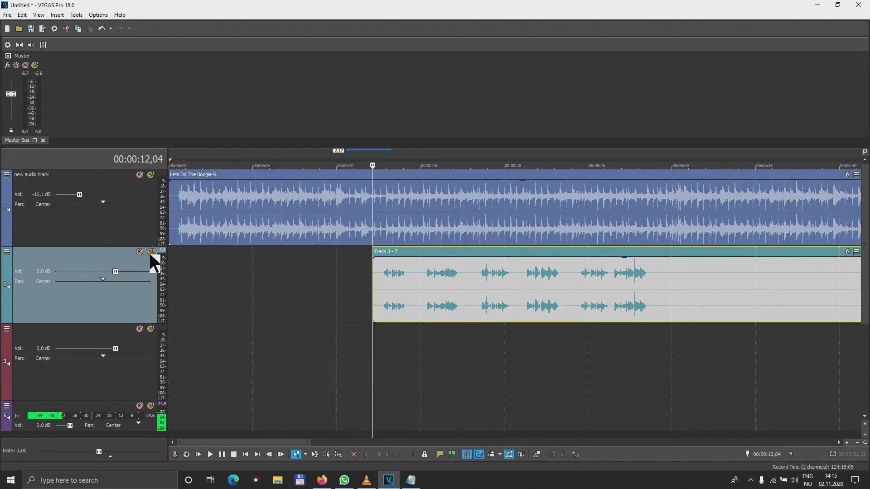
Add a Multi-Tap Delay to the vocal track's effects and apply its "Tapped delay, stereo pan" preset.
{"action": "left_click", "coordinate": [7, 252]}
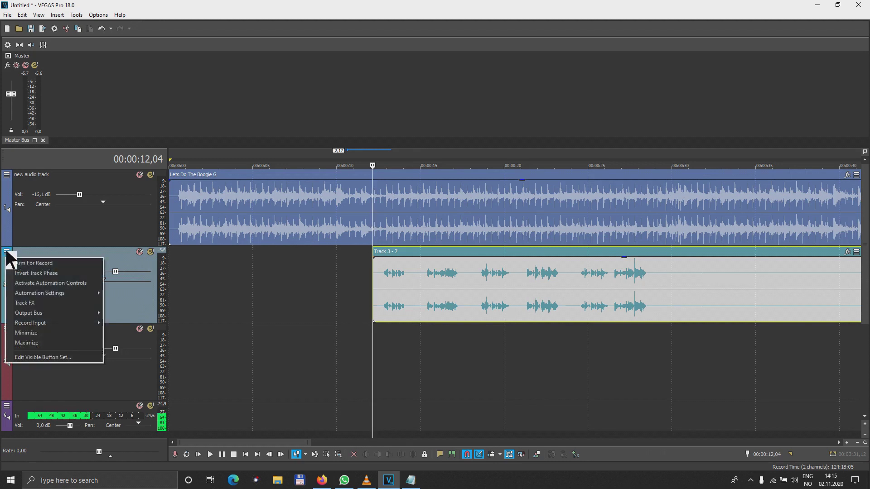
{"action": "left_click", "coordinate": [25, 303]}
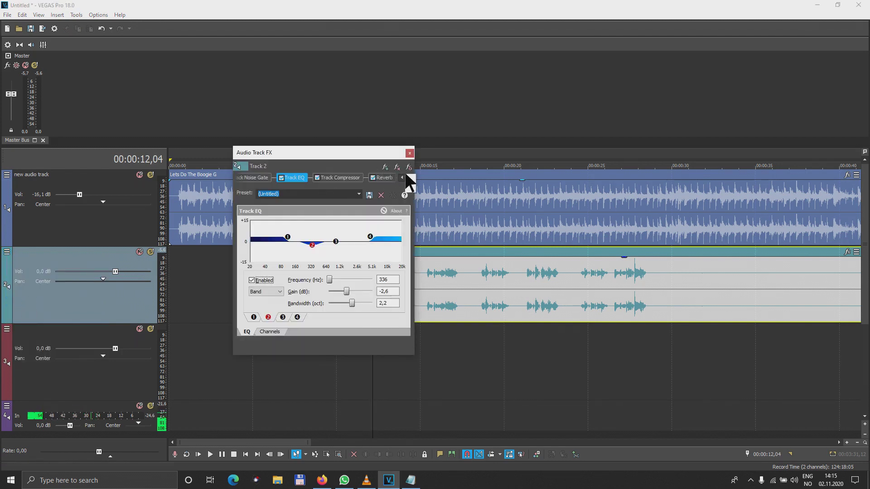
{"action": "left_click", "coordinate": [384, 167]}
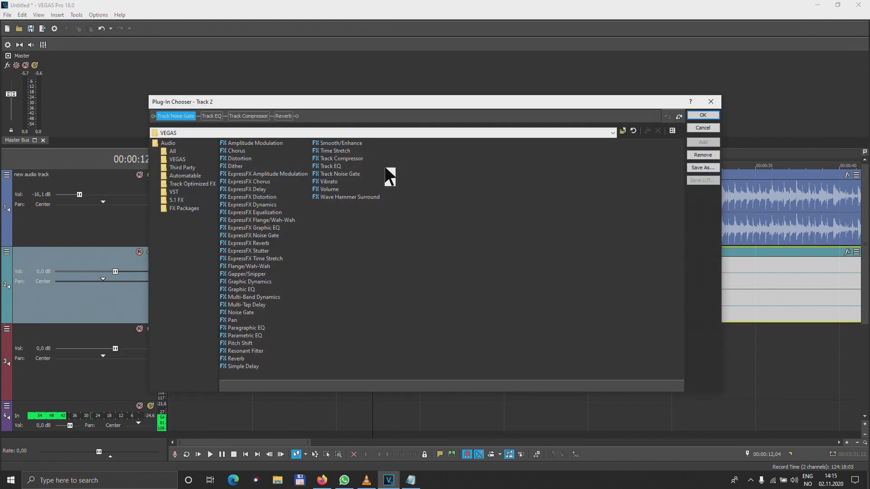
{"action": "double_click", "coordinate": [246, 305]}
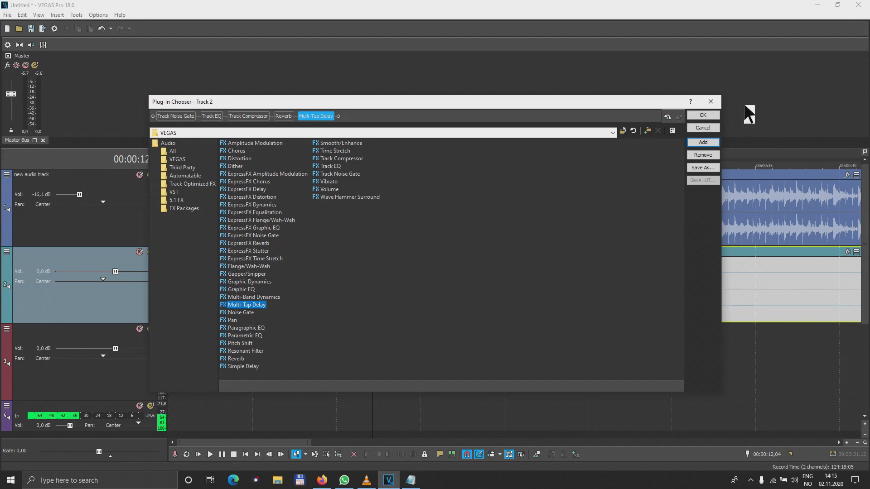
{"action": "left_click", "coordinate": [702, 113]}
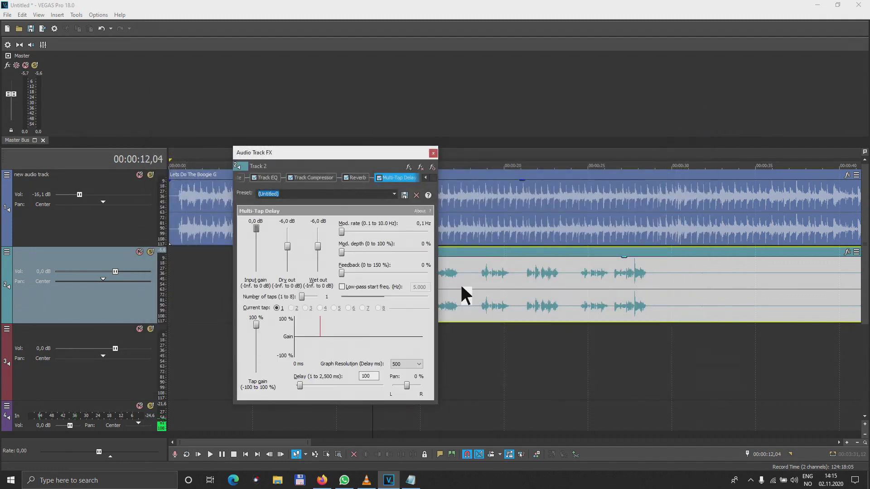
{"action": "left_click", "coordinate": [393, 192]}
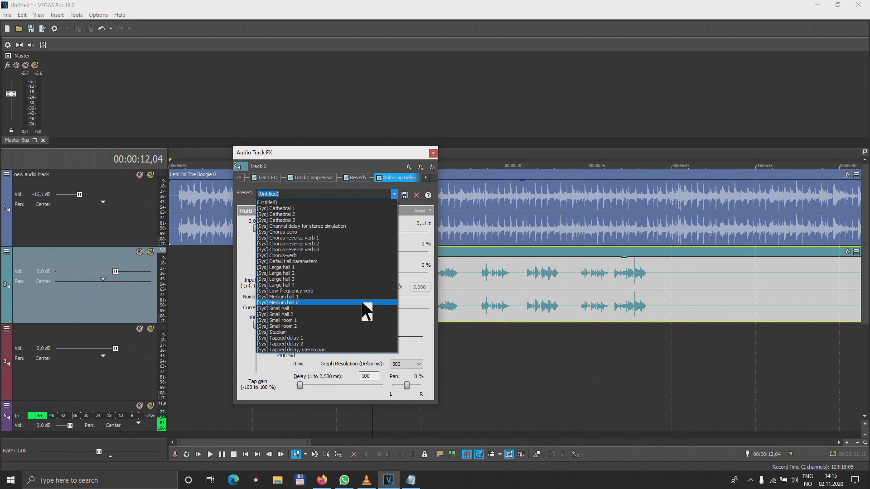
{"action": "left_click", "coordinate": [342, 350]}
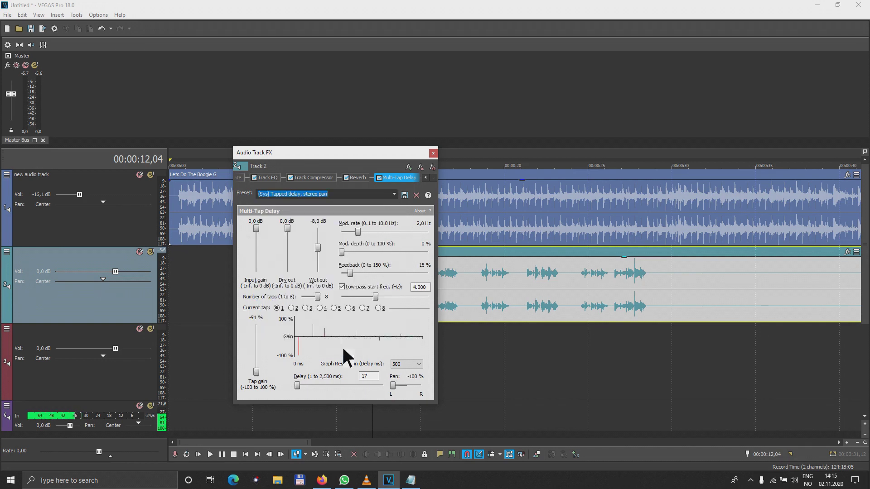
{"action": "left_click", "coordinate": [432, 153]}
Play the mix with the new delay from the start of the vocal clip and solo the vocal track during playback.
{"action": "key", "text": "space"}
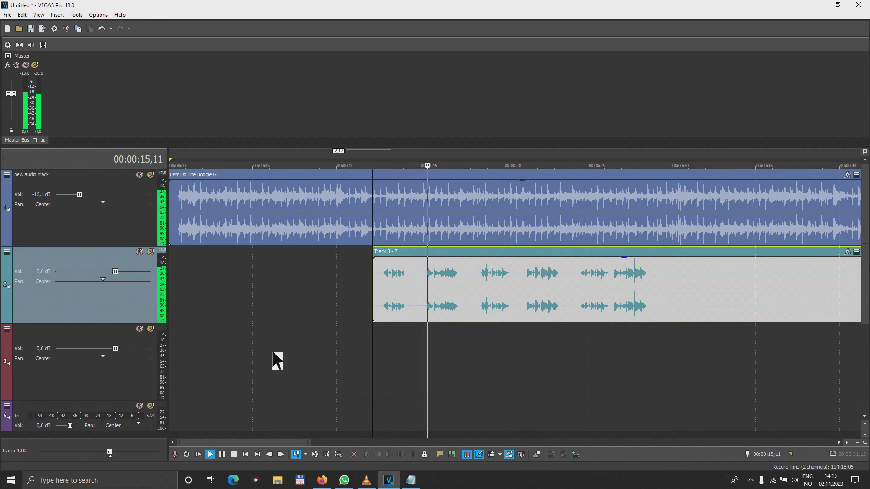
{"action": "left_click", "coordinate": [151, 252]}
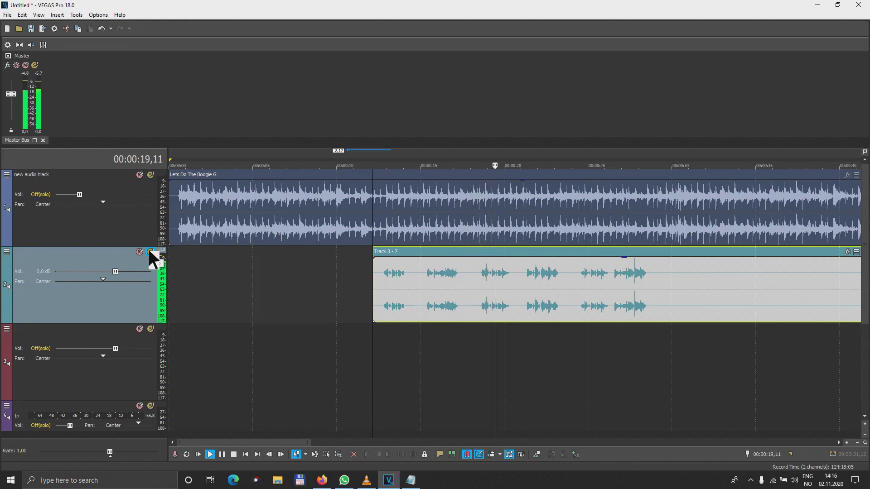
{"action": "key", "text": "space"}
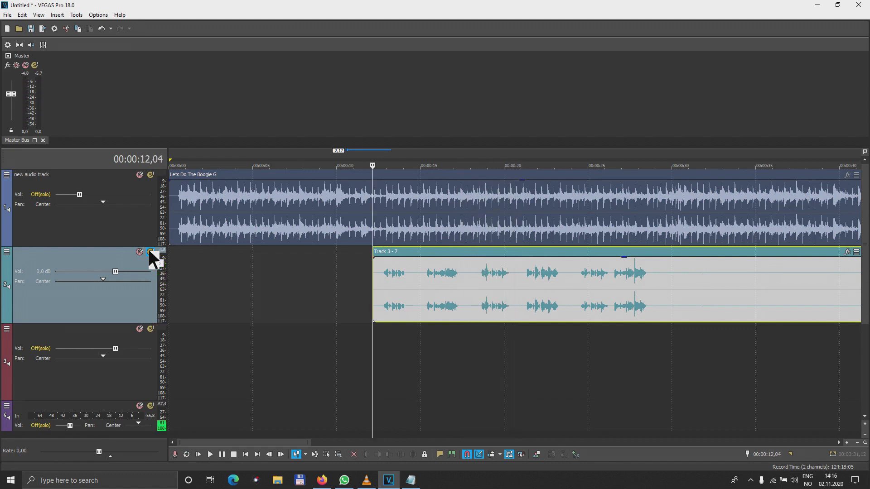
Replace the vocal track's Multi-Tap Delay with a Simple Delay using the Slap-back echo preset.
{"action": "left_click", "coordinate": [6, 252]}
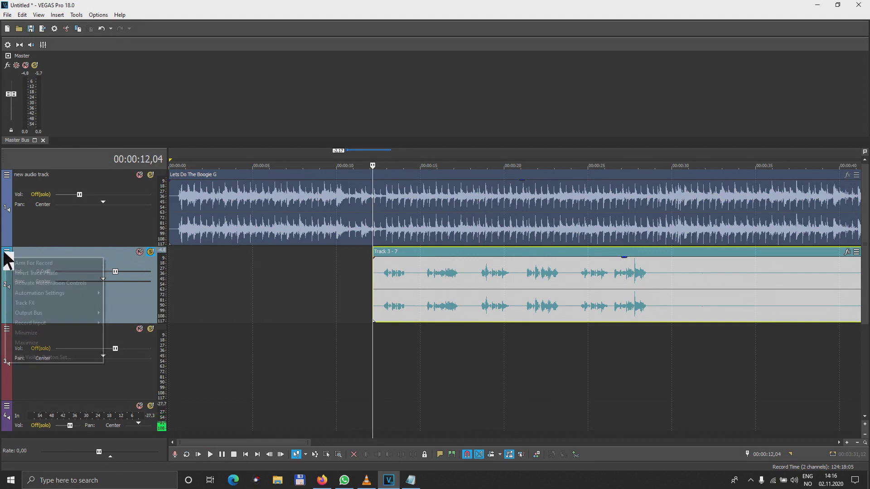
{"action": "left_click", "coordinate": [42, 302]}
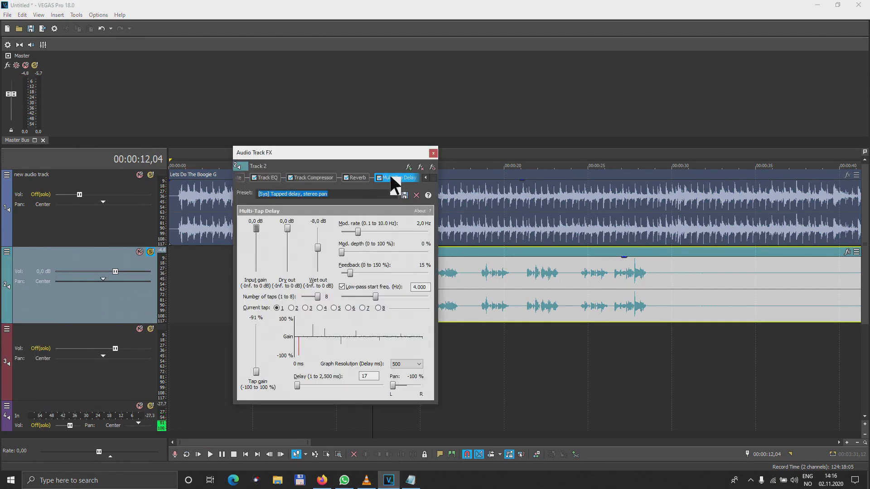
{"action": "left_click", "coordinate": [420, 168]}
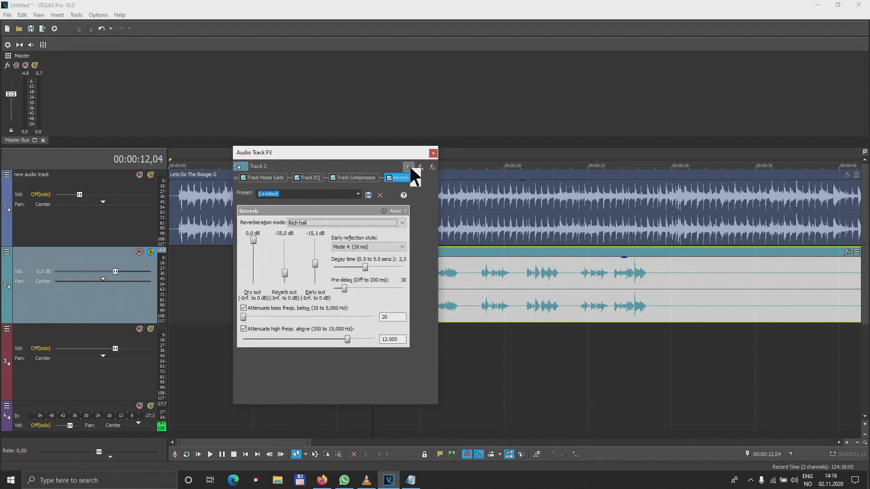
{"action": "left_click", "coordinate": [408, 167]}
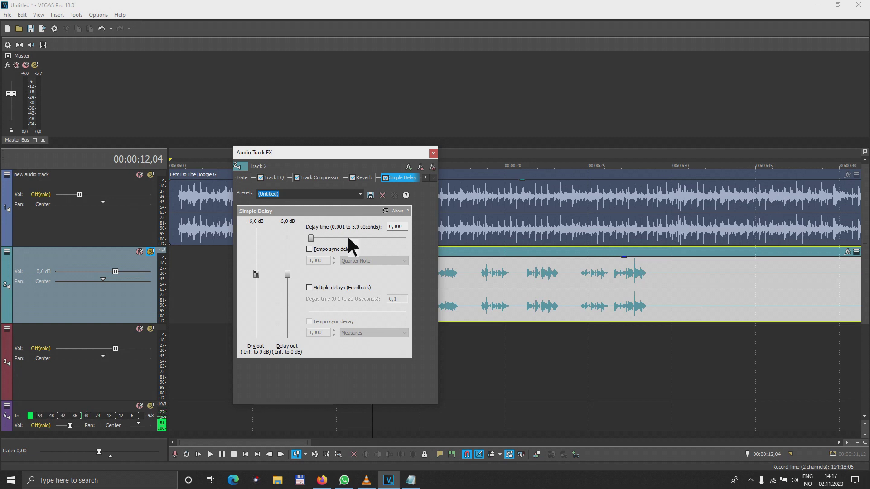
{"action": "left_click", "coordinate": [361, 193]}
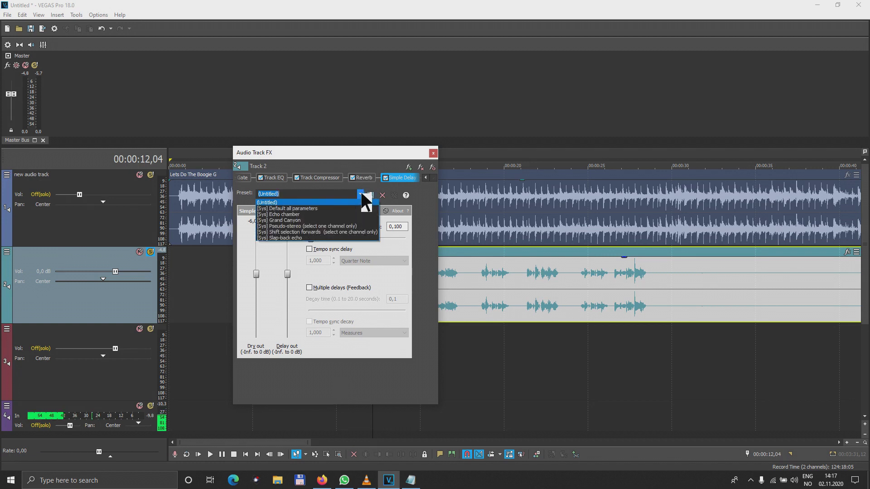
{"action": "left_click", "coordinate": [305, 237]}
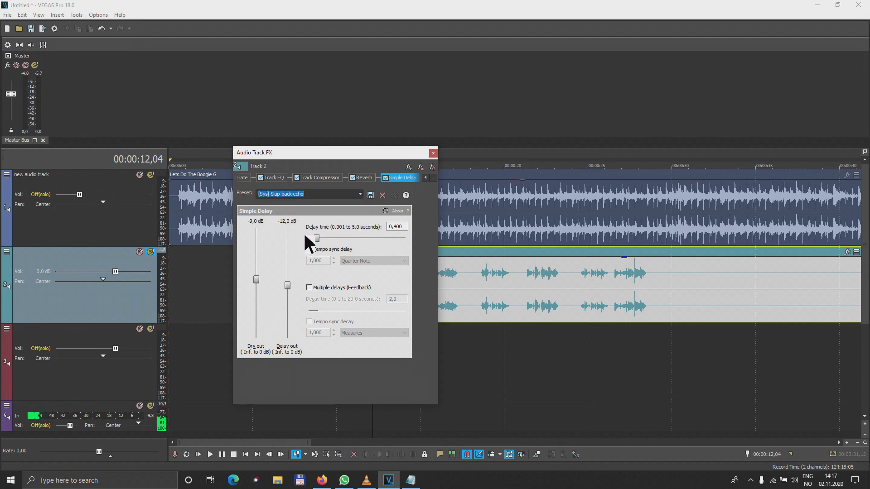
{"action": "left_click", "coordinate": [433, 154]}
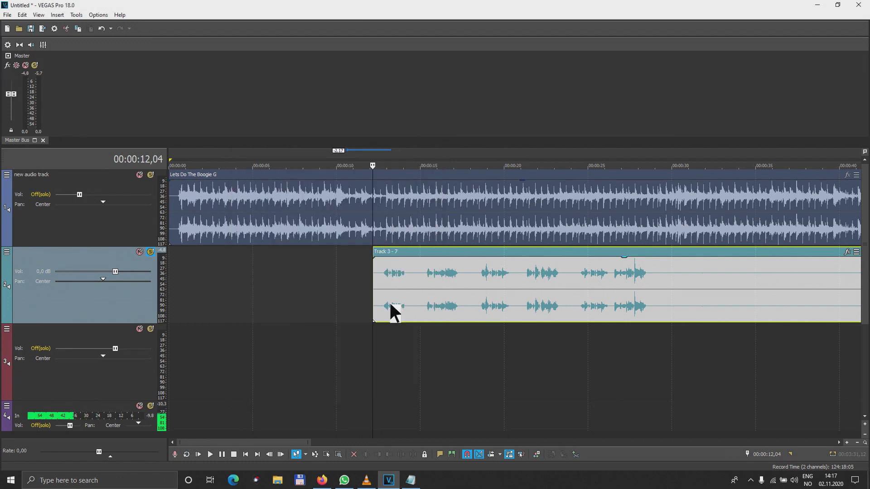
Listen to the soloed vocal from about 12 seconds and select the sung section from 12,19 to 28,12.
{"action": "left_click", "coordinate": [384, 334]}
{"action": "key", "text": "space"}
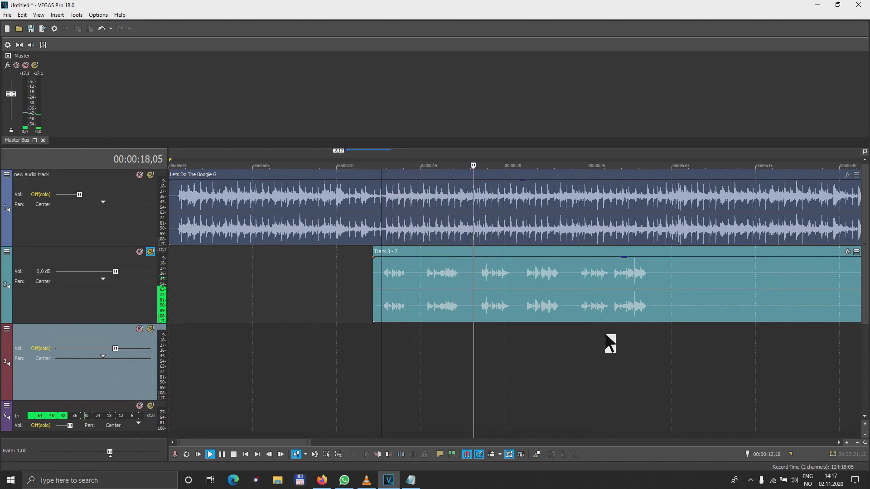
{"action": "key", "text": "space"}
{"action": "left_click_drag", "start_coordinate": [646, 340], "coordinate": [383, 355]}
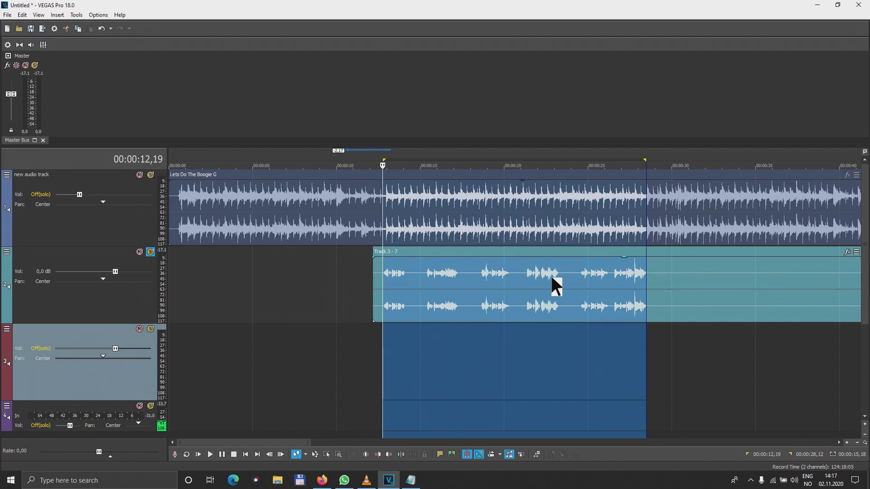
Loop playback of the selected sung section and lower the soloed vocal track's volume to -2.2 dB.
{"action": "left_click", "coordinate": [186, 455]}
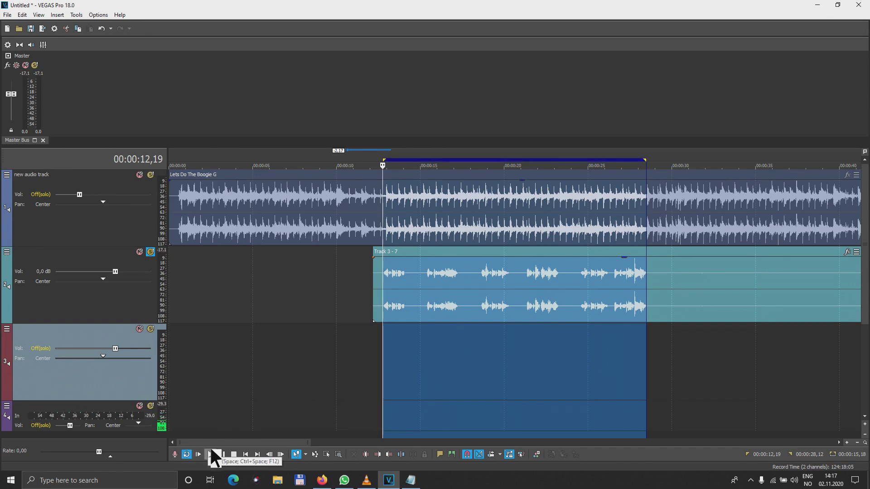
{"action": "left_click", "coordinate": [211, 455]}
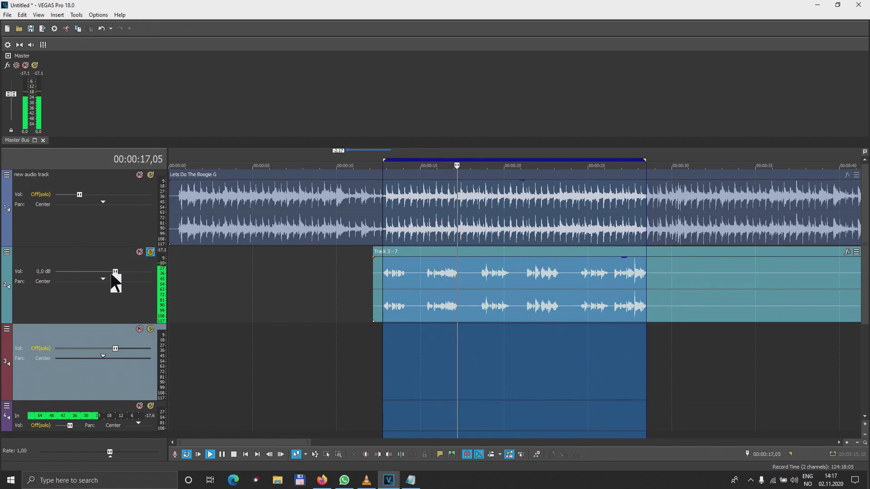
{"action": "left_click_drag", "start_coordinate": [115, 271], "coordinate": [101, 271]}
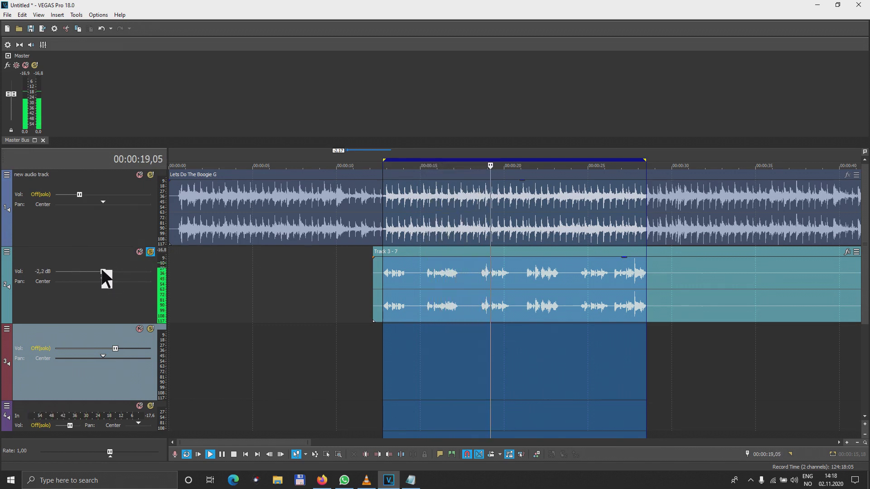
Shorten the delay time of the vocal track's Simple Delay to 0.094 seconds while the loop plays.
{"action": "left_click", "coordinate": [6, 252]}
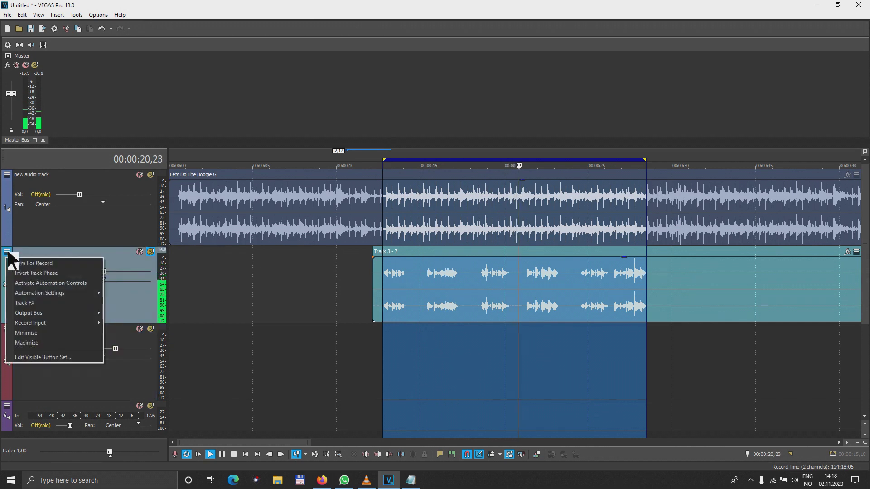
{"action": "left_click", "coordinate": [40, 303]}
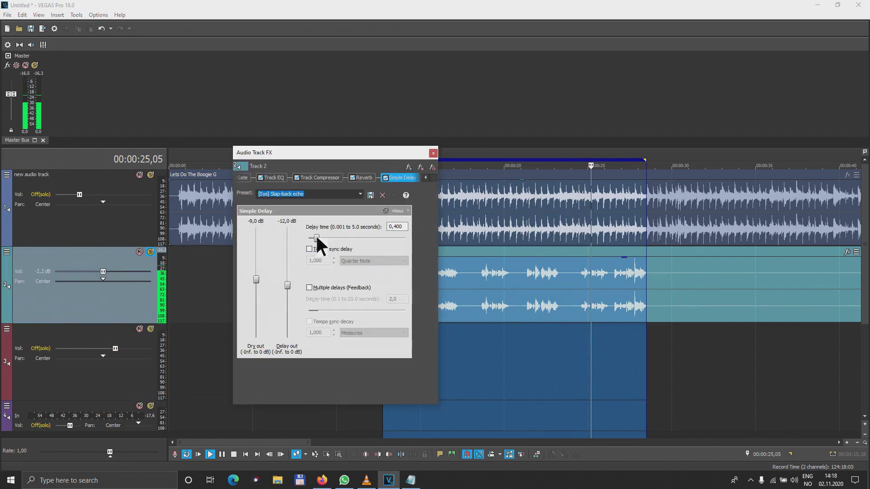
{"action": "left_click_drag", "start_coordinate": [316, 235], "coordinate": [311, 236]}
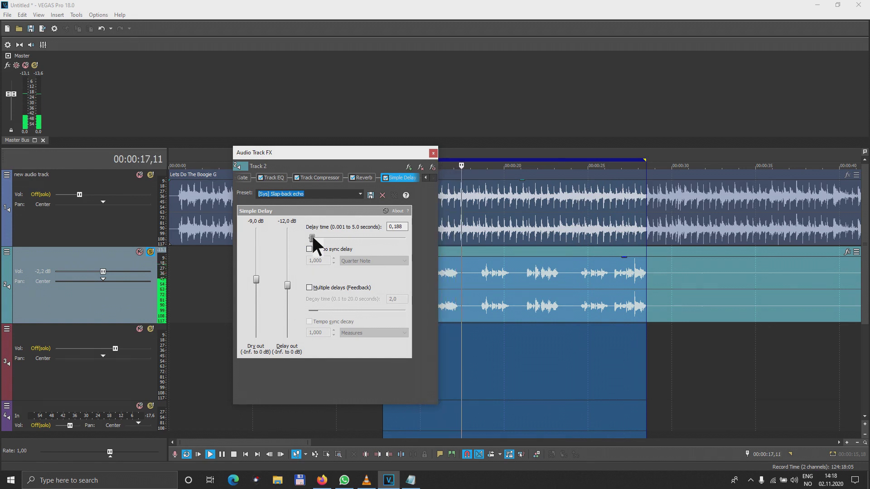
{"action": "left_click_drag", "start_coordinate": [311, 233], "coordinate": [309, 233]}
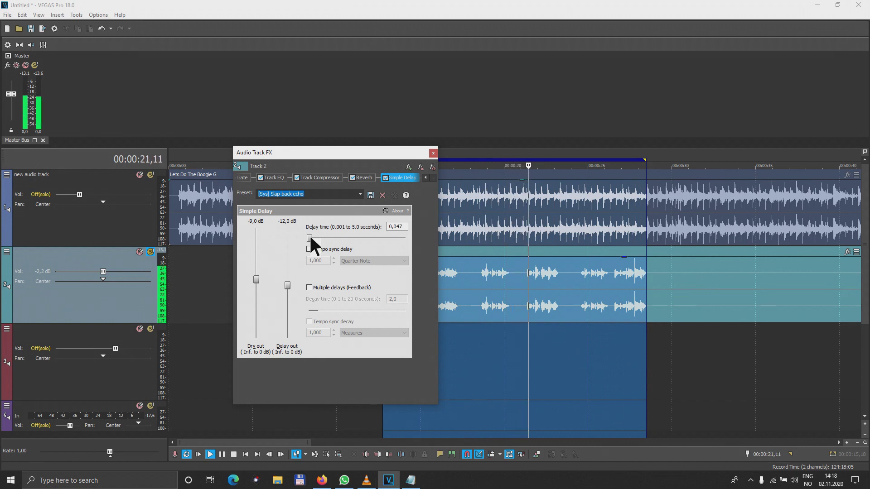
{"action": "left_click_drag", "start_coordinate": [309, 234], "coordinate": [310, 233]}
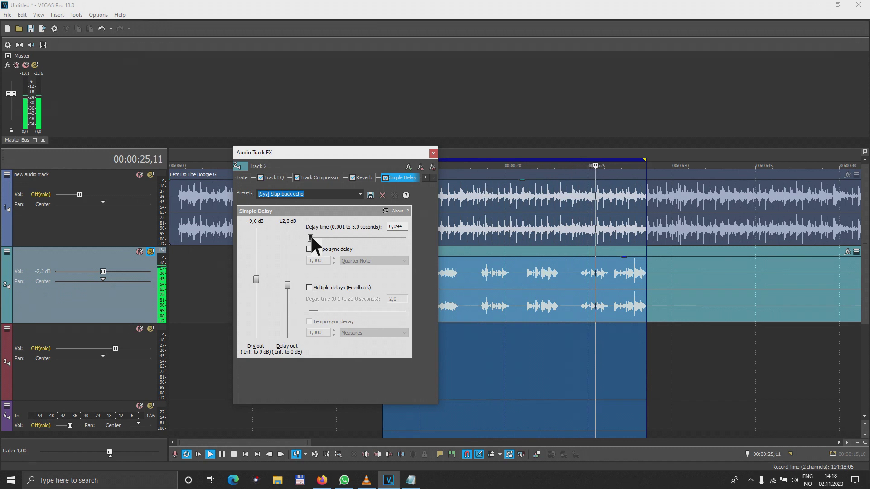
Enable multiple delays in the Simple Delay with a 0.8-second decay time, tempo-sync the decay to 8th Note Triplet, and stop the loop.
{"action": "left_click", "coordinate": [309, 287]}
{"action": "left_click_drag", "start_coordinate": [318, 306], "coordinate": [313, 307]}
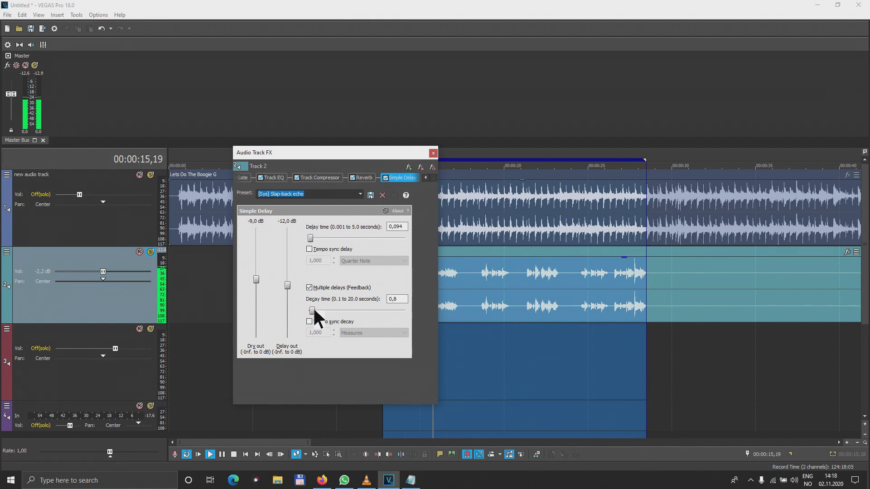
{"action": "left_click", "coordinate": [309, 321]}
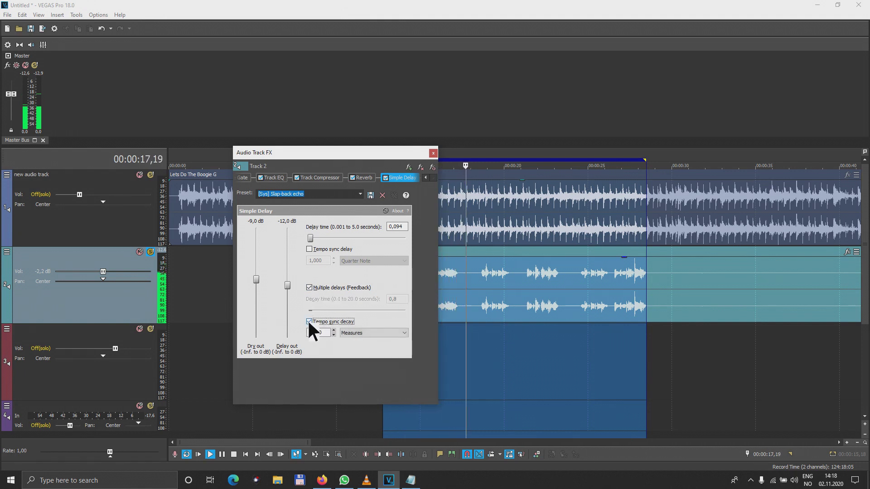
{"action": "left_click", "coordinate": [351, 333]}
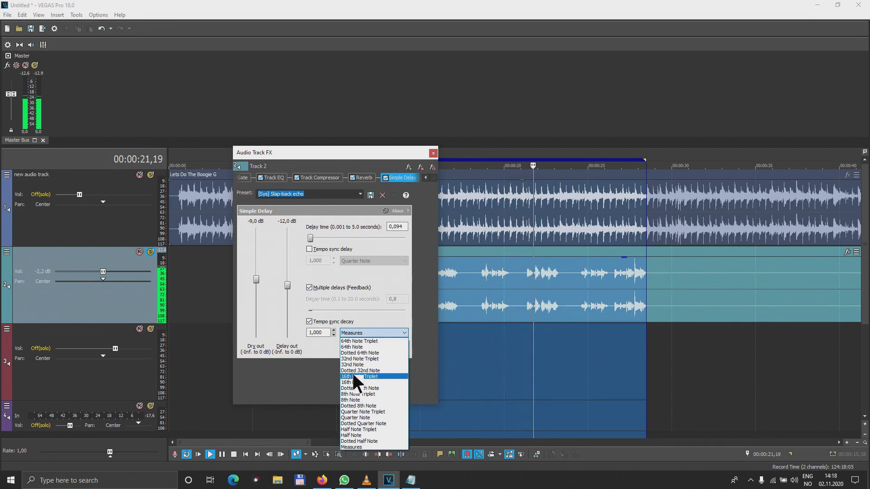
{"action": "left_click", "coordinate": [352, 376]}
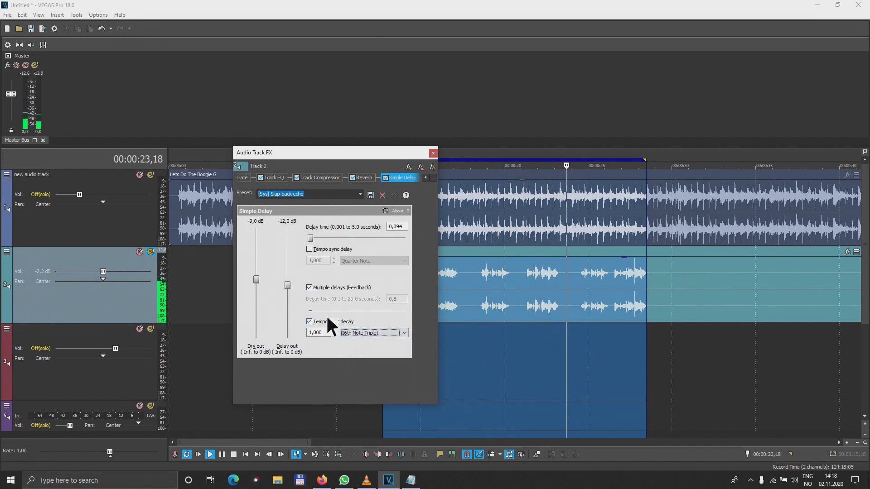
{"action": "left_click", "coordinate": [346, 332]}
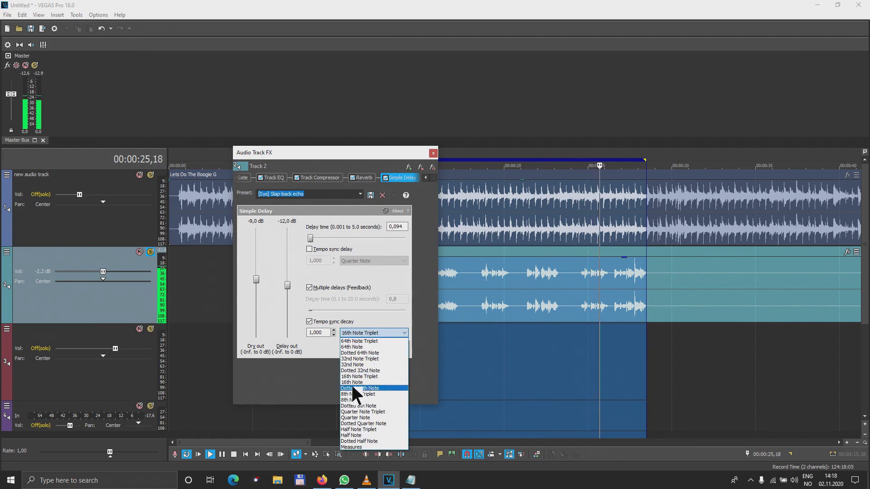
{"action": "left_click", "coordinate": [353, 394]}
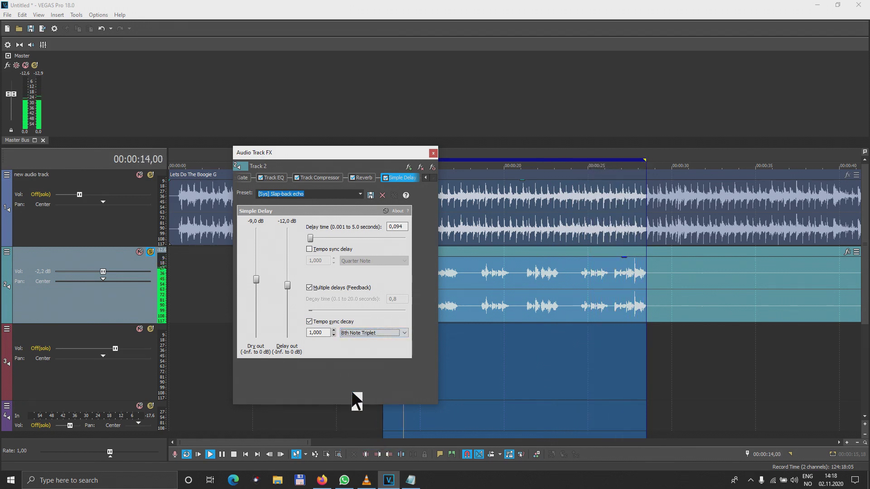
{"action": "left_click", "coordinate": [433, 153]}
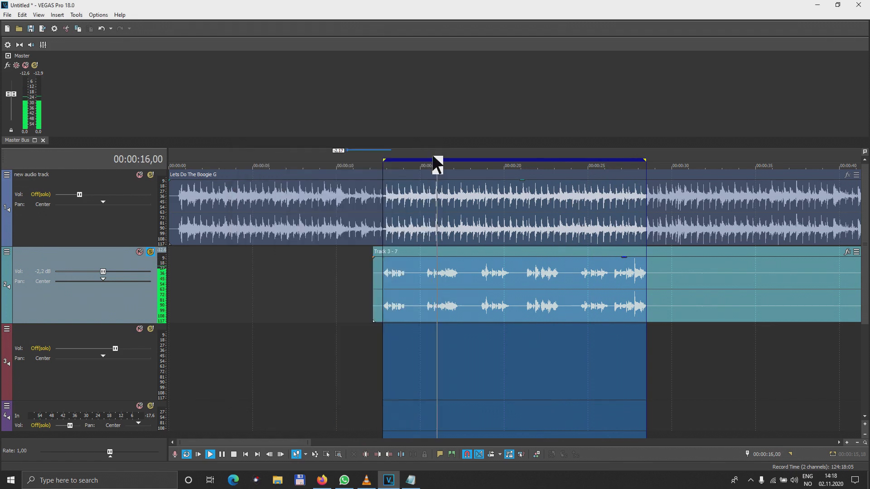
{"action": "key", "text": "space"}
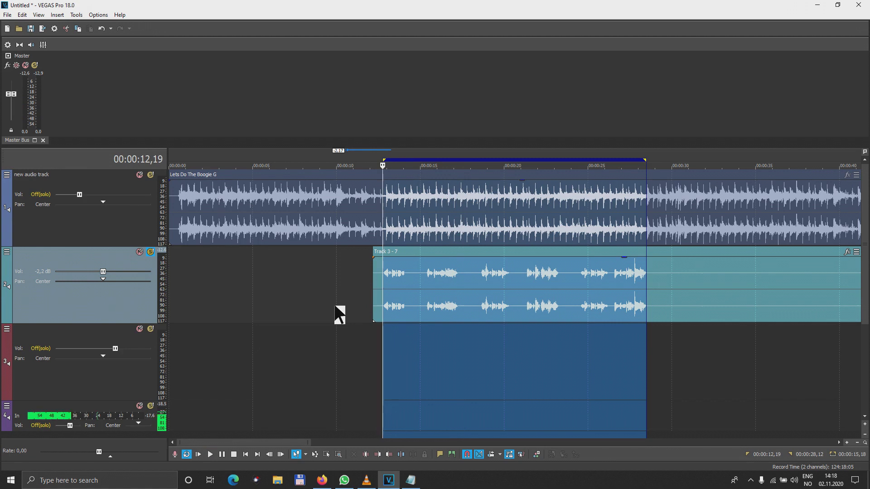
Raise the vocal track's volume to -1.4 dB while soloed and to 2.1 dB in the full looped mix.
{"action": "left_click_drag", "start_coordinate": [105, 268], "coordinate": [108, 270]}
{"action": "key", "text": "space"}
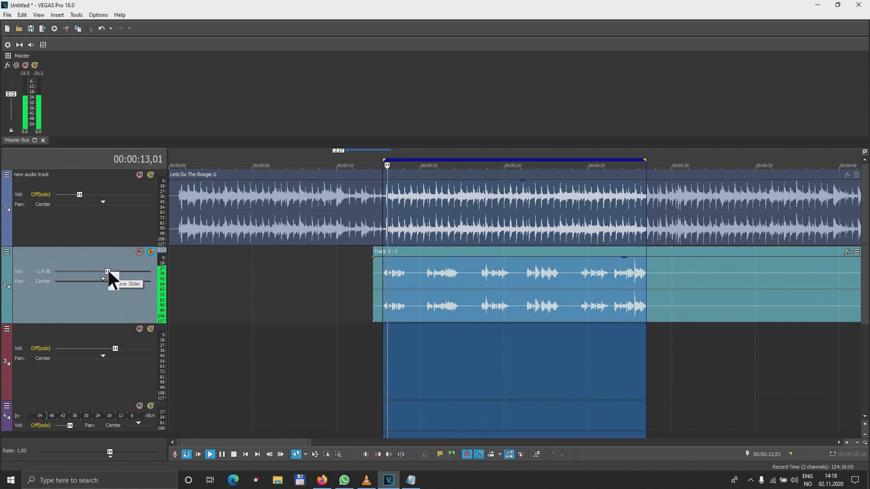
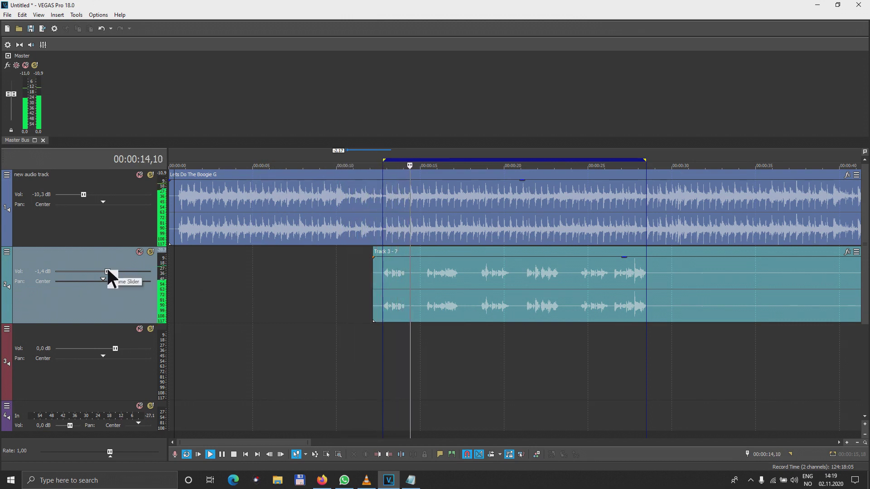
{"action": "left_click_drag", "start_coordinate": [108, 272], "coordinate": [132, 271]}
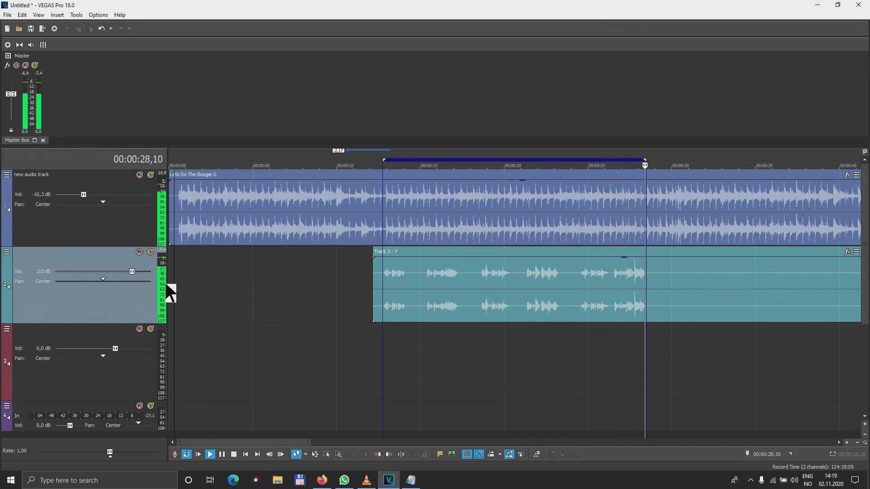
{"action": "left_click_drag", "start_coordinate": [131, 271], "coordinate": [125, 271]}
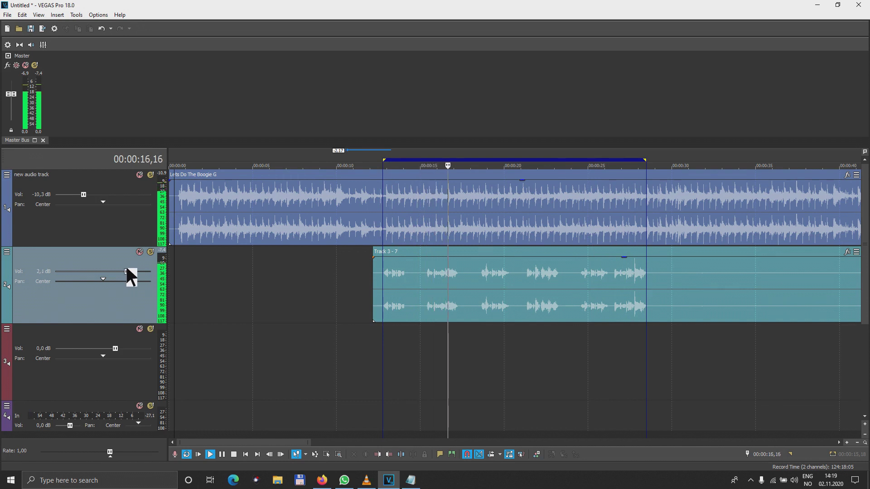
{"action": "key", "text": "space"}
Play the full mix without looping from about 9 seconds and trim the vocal track's volume to 1.9 dB.
{"action": "scroll", "coordinate": [283, 361], "scroll_direction": "down", "scroll_amount": 3}
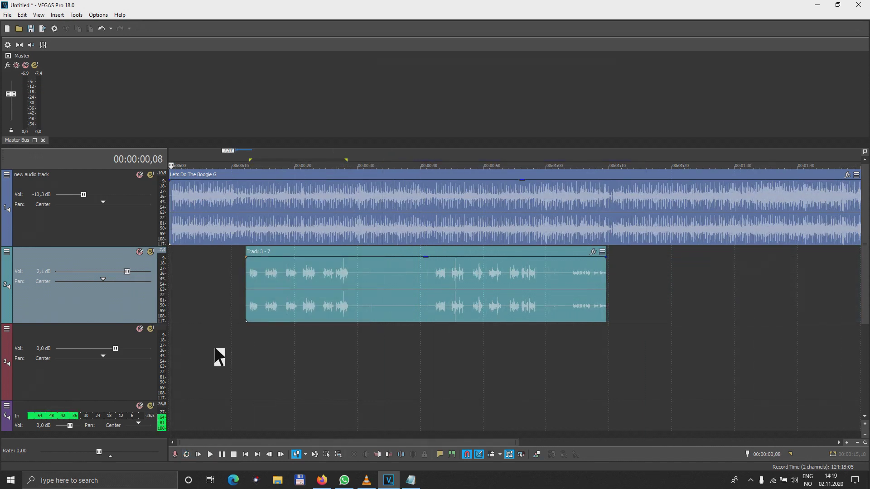
{"action": "left_click", "coordinate": [228, 285]}
{"action": "key", "text": "space"}
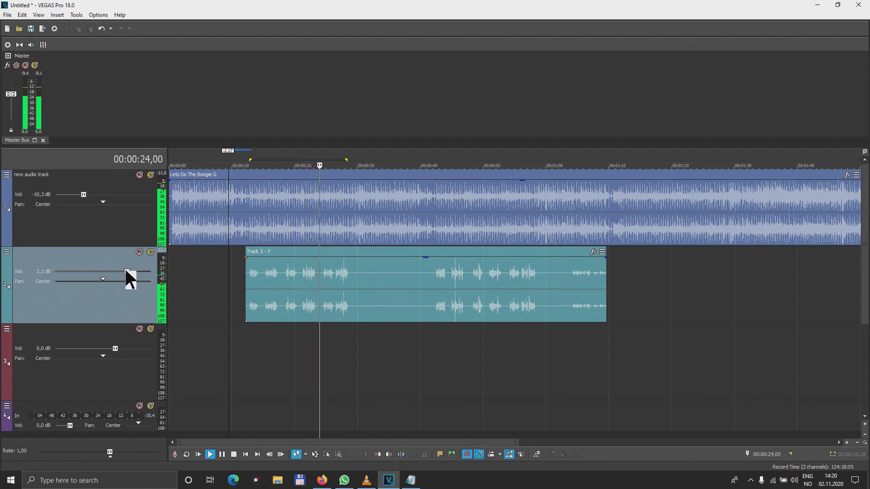
{"action": "left_click_drag", "start_coordinate": [125, 269], "coordinate": [124, 269]}
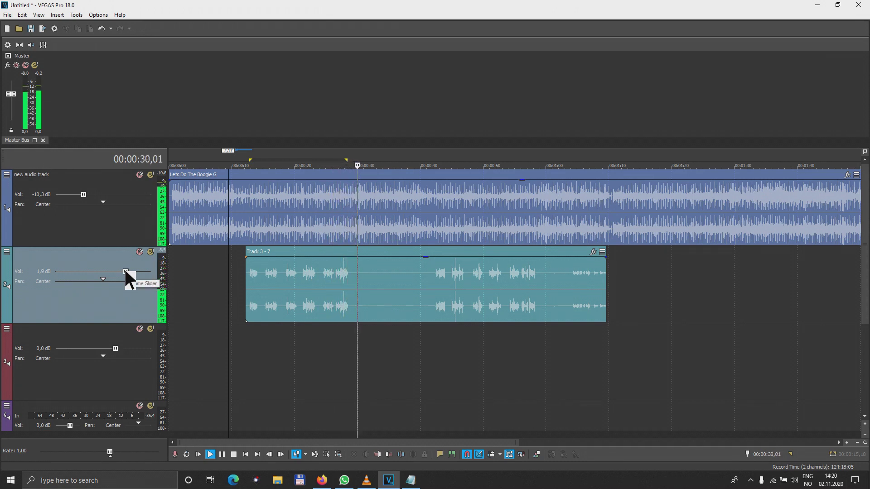
{"action": "key", "text": "space"}
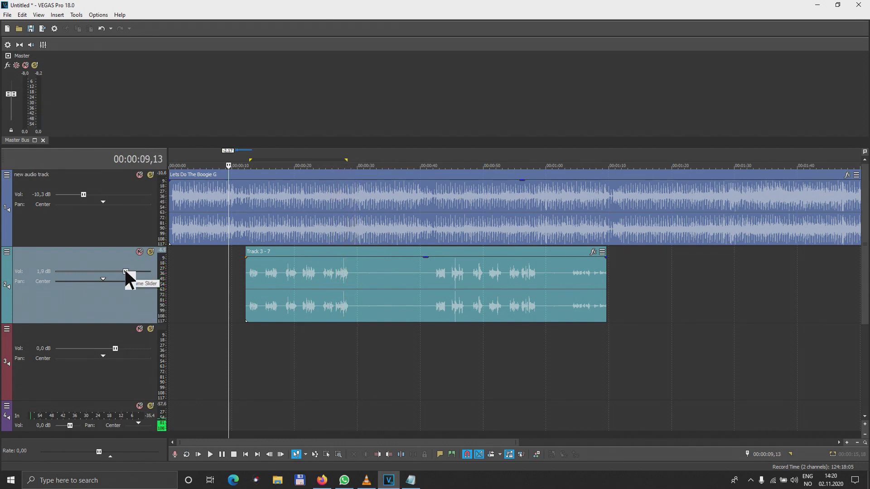
Apply the "3:1 compression starting at -15 dB" preset to the vocal track's Track Compressor and close the effects window.
{"action": "left_click", "coordinate": [7, 252]}
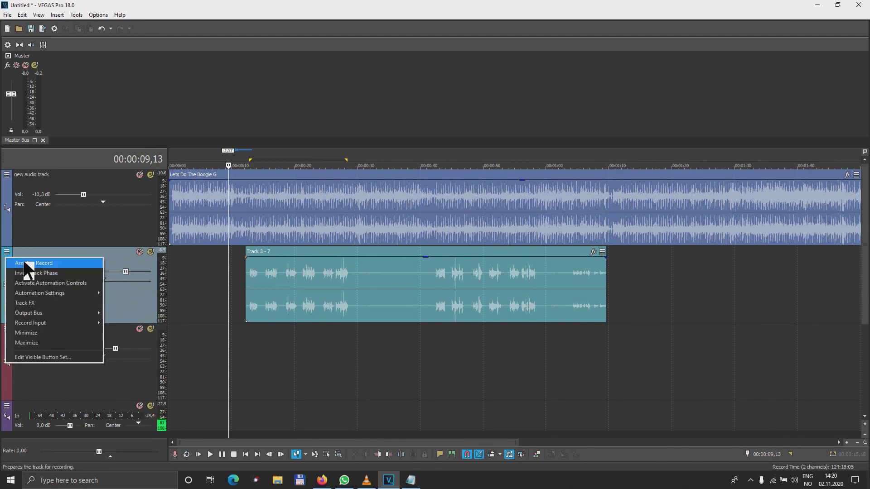
{"action": "left_click", "coordinate": [41, 303]}
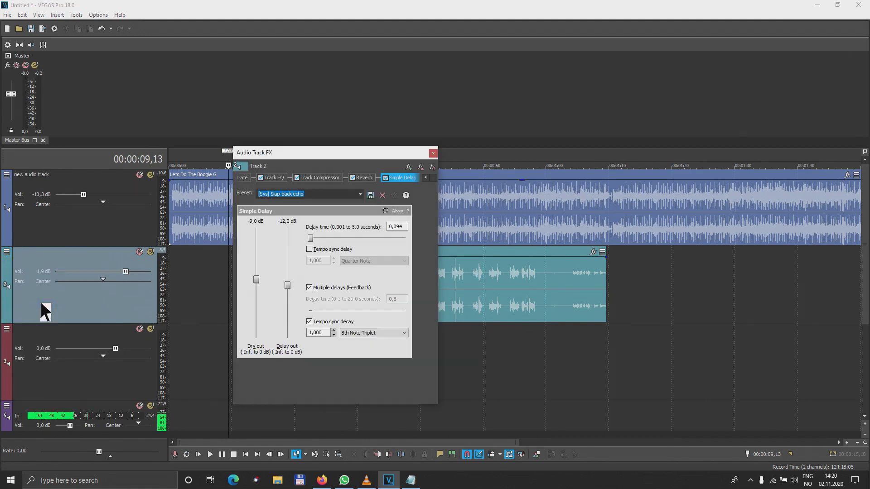
{"action": "left_click", "coordinate": [328, 178]}
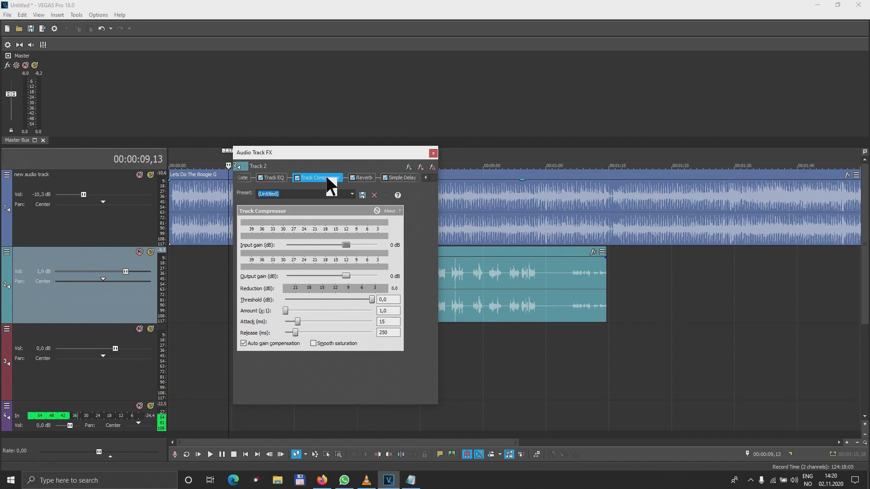
{"action": "left_click", "coordinate": [351, 192]}
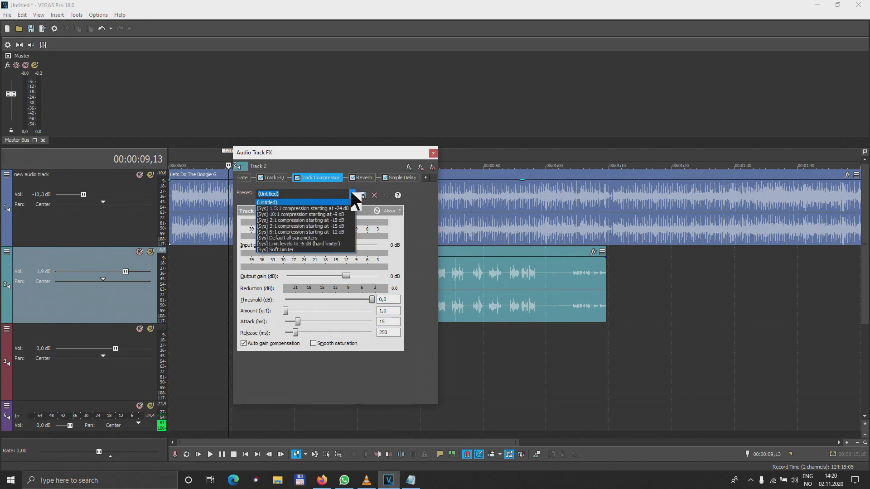
{"action": "left_click", "coordinate": [336, 226]}
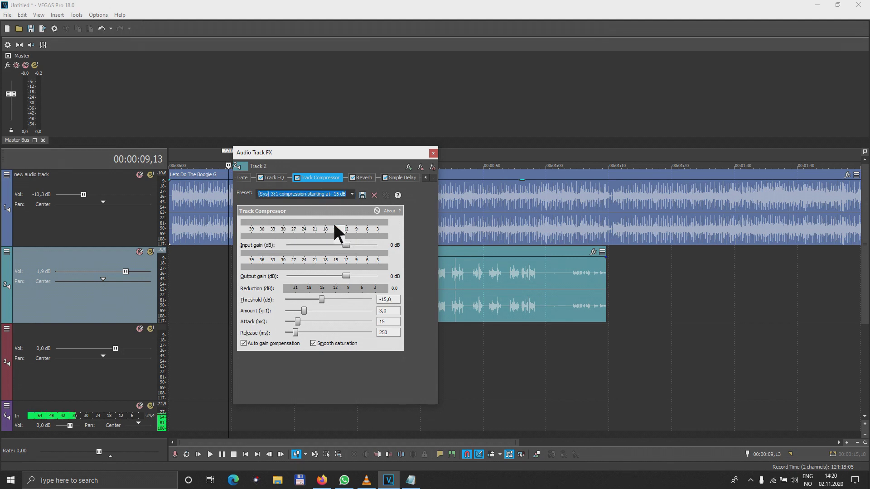
{"action": "left_click", "coordinate": [431, 151]}
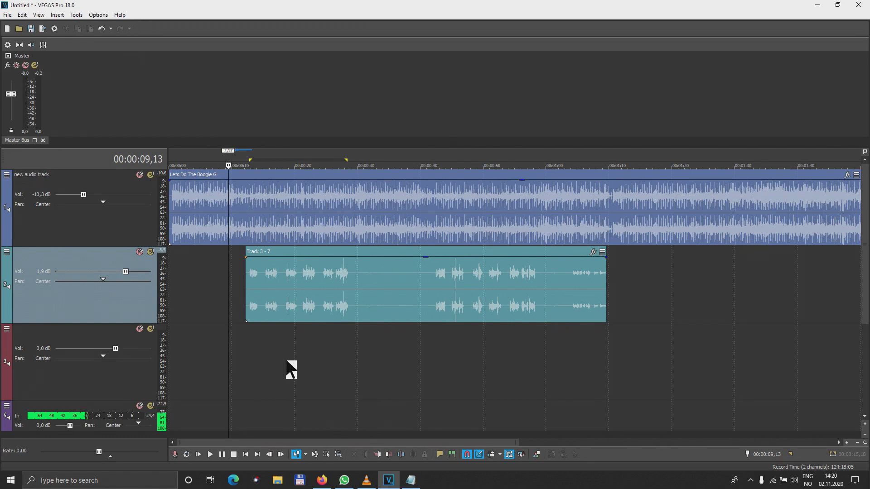
Play the compressed mix and balance the levels, with the backing track at -5.0 dB and the vocal track at -0.4 dB.
{"action": "key", "text": "space"}
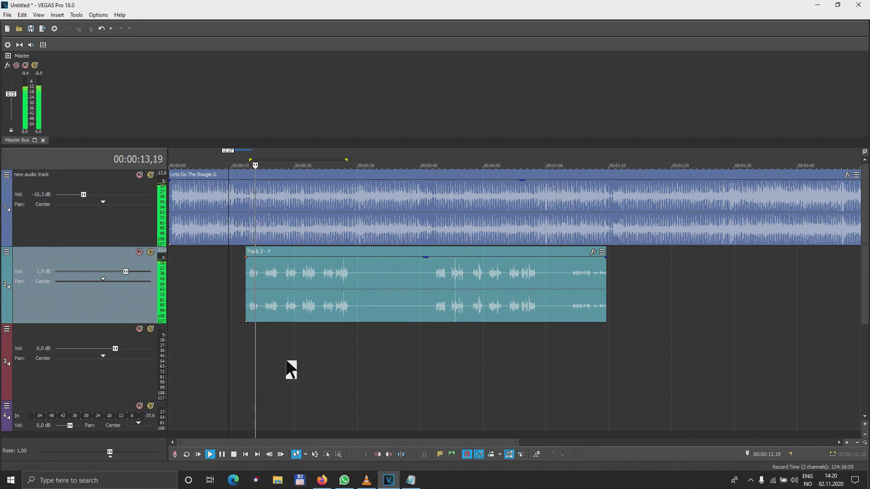
{"action": "left_click_drag", "start_coordinate": [124, 270], "coordinate": [108, 267]}
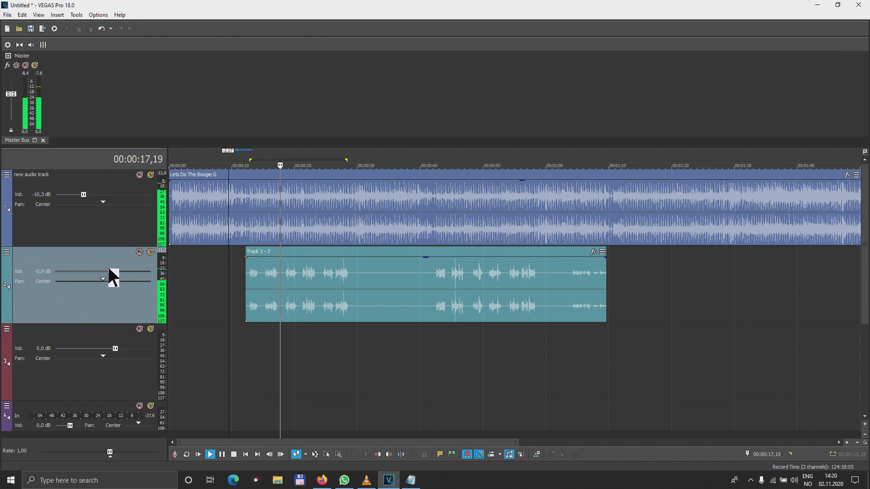
{"action": "left_click_drag", "start_coordinate": [84, 194], "coordinate": [92, 194]}
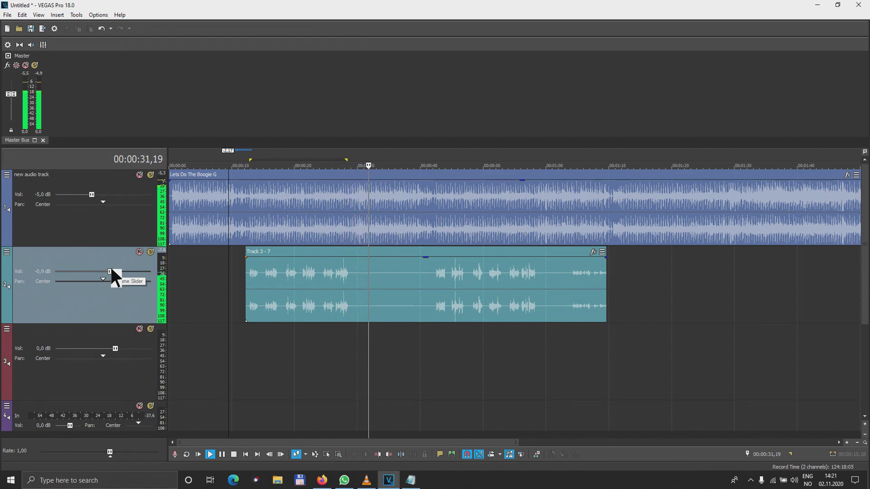
{"action": "left_click_drag", "start_coordinate": [111, 271], "coordinate": [110, 271]}
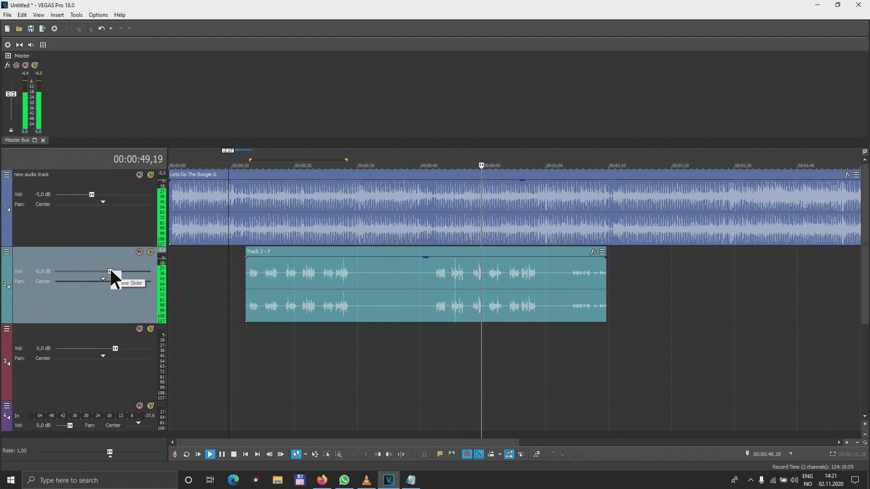
{"action": "left_click_drag", "start_coordinate": [111, 271], "coordinate": [113, 270]}
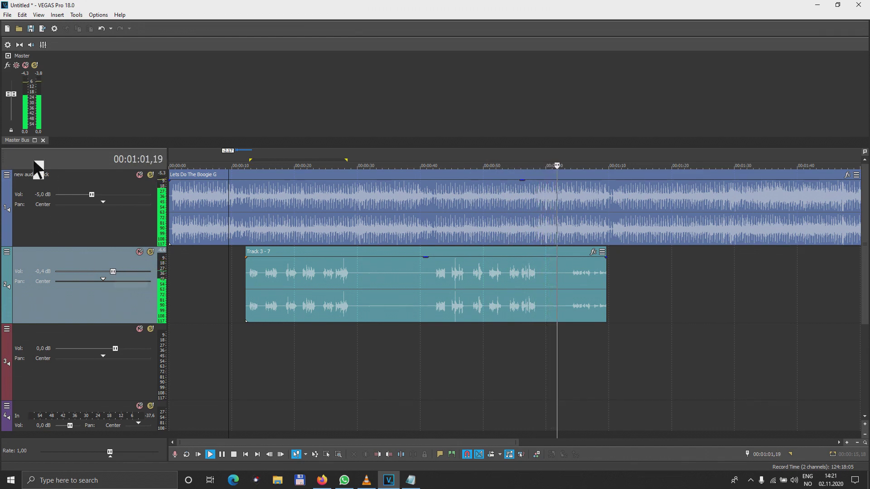
Pull the master bus level all the way down to -Inf during playback and stop the mix.
{"action": "left_click_drag", "start_coordinate": [13, 94], "coordinate": [15, 130]}
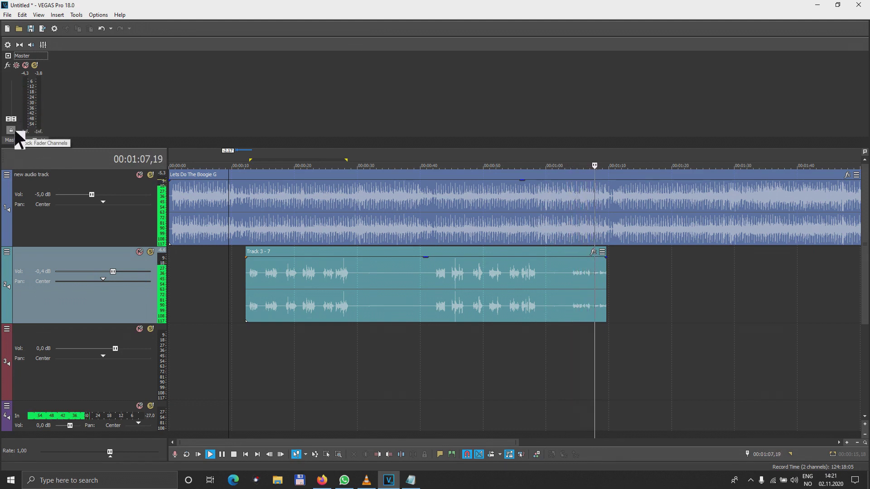
{"action": "key", "text": "space"}
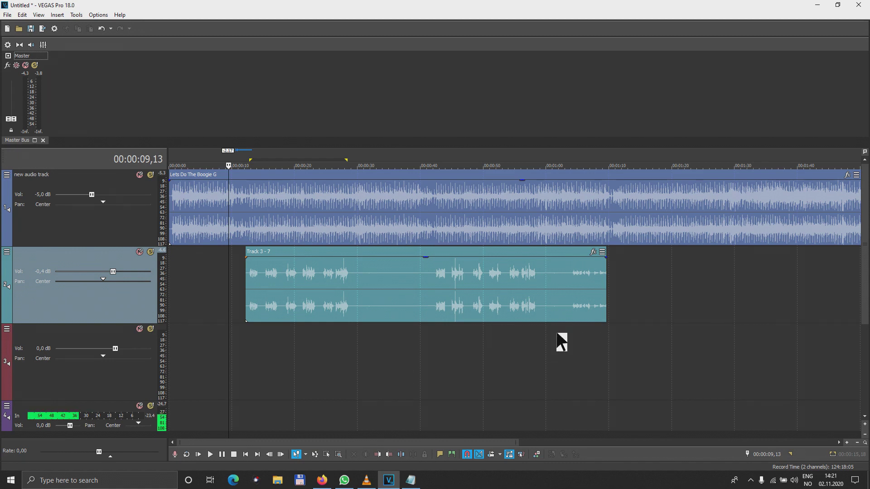
Render the mix from the start to 00:01:00,12 as boogie.wav in D:\1 using the 44.100 Hz, 16 Bit, Stereo, PCM Wave template.
{"action": "left_click_drag", "start_coordinate": [549, 336], "coordinate": [146, 352]}
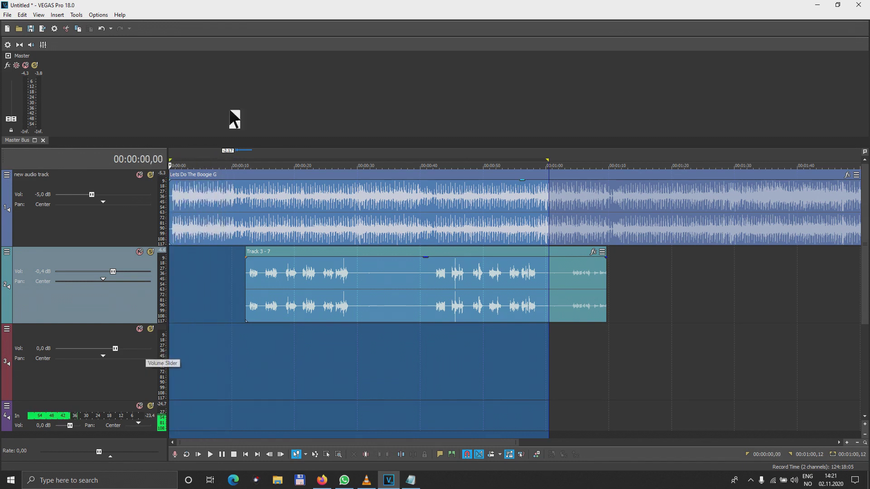
{"action": "left_click", "coordinate": [42, 28]}
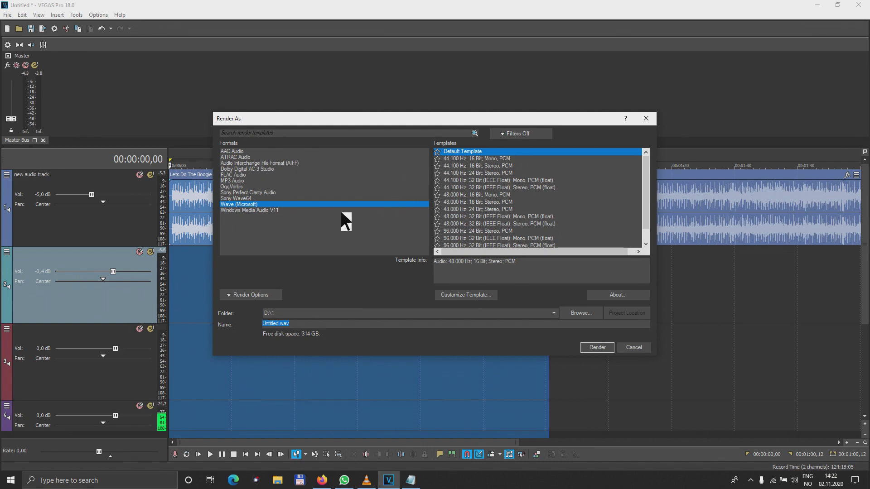
{"action": "left_click", "coordinate": [474, 165]}
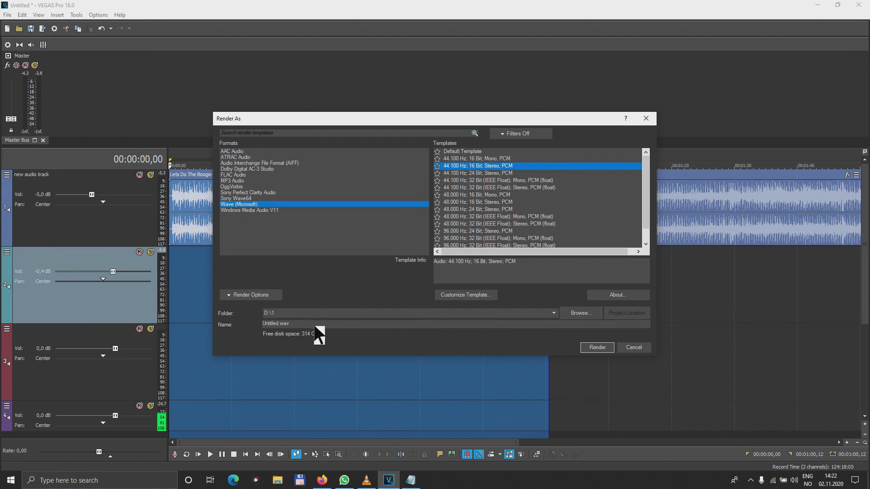
{"action": "left_click_drag", "start_coordinate": [314, 325], "coordinate": [217, 322]}
{"action": "left_click", "coordinate": [597, 347]}
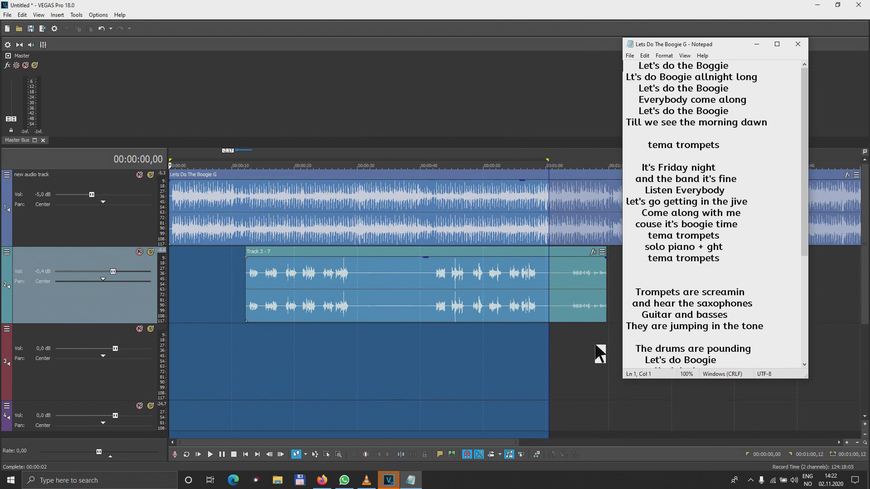
{"action": "left_click", "coordinate": [577, 9]}
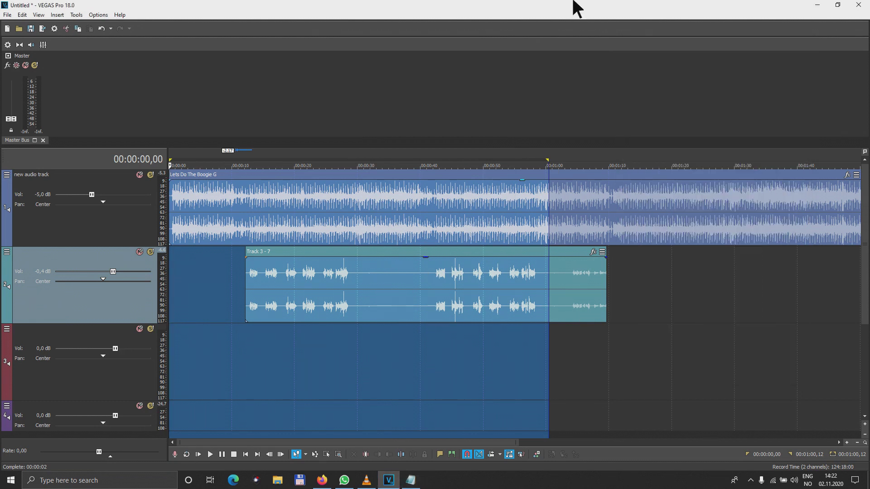
Switch to Total Commander and browse to the render folder D:\1.
{"action": "left_click", "coordinate": [300, 482]}
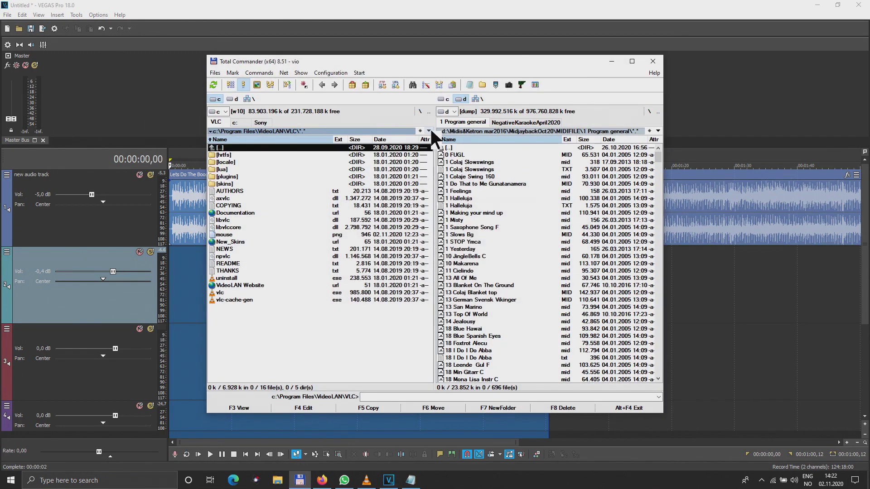
{"action": "double_click", "coordinate": [452, 147]}
{"action": "double_click", "coordinate": [453, 148]}
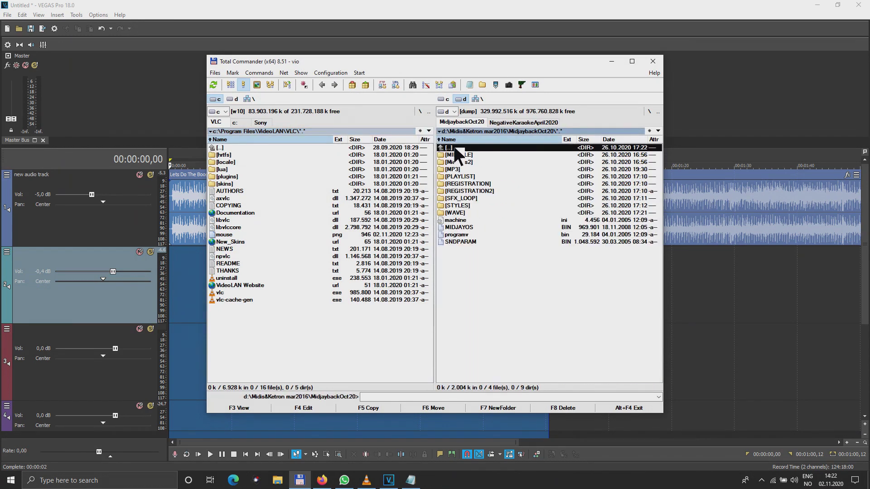
{"action": "double_click", "coordinate": [453, 147]}
{"action": "double_click", "coordinate": [454, 147]}
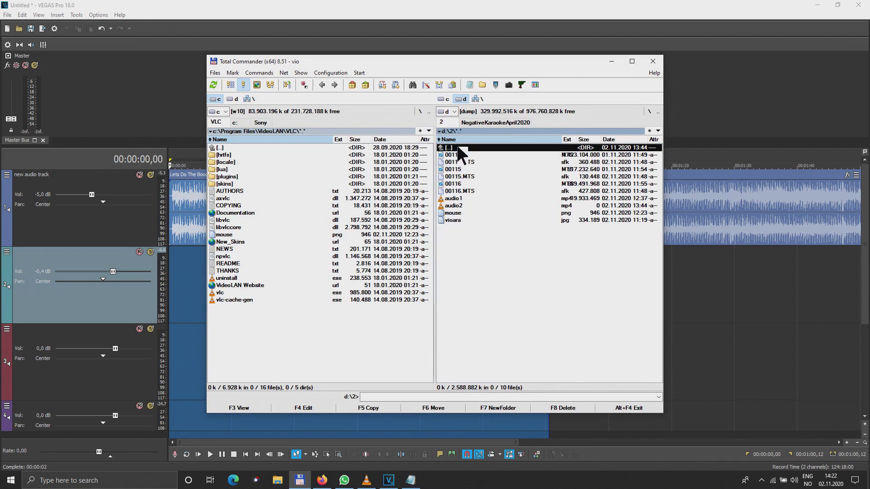
{"action": "double_click", "coordinate": [458, 148]}
{"action": "double_click", "coordinate": [457, 148]}
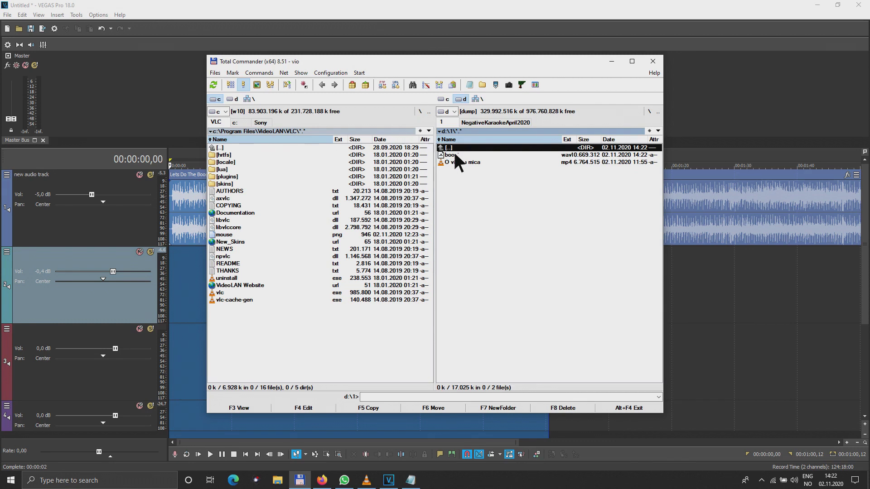
Play boogie.wav in Winamp, check the system output volume, and close both Winamp and Total Commander.
{"action": "double_click", "coordinate": [454, 154]}
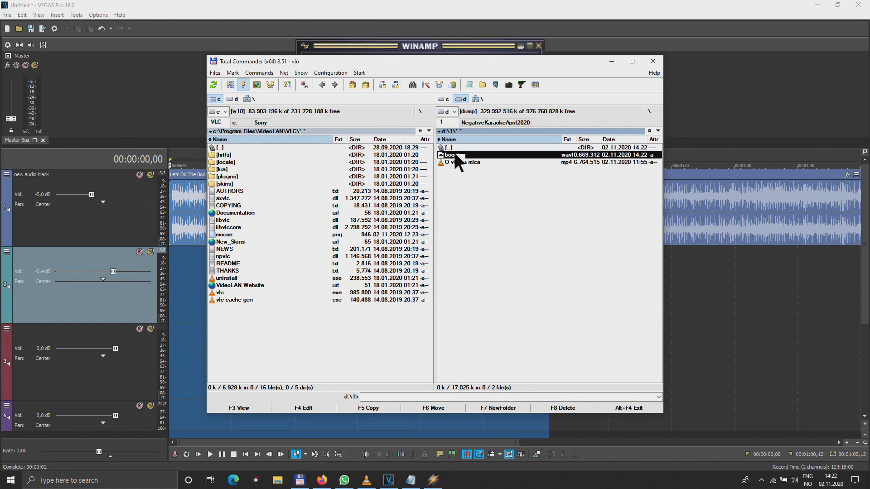
{"action": "left_click", "coordinate": [469, 45]}
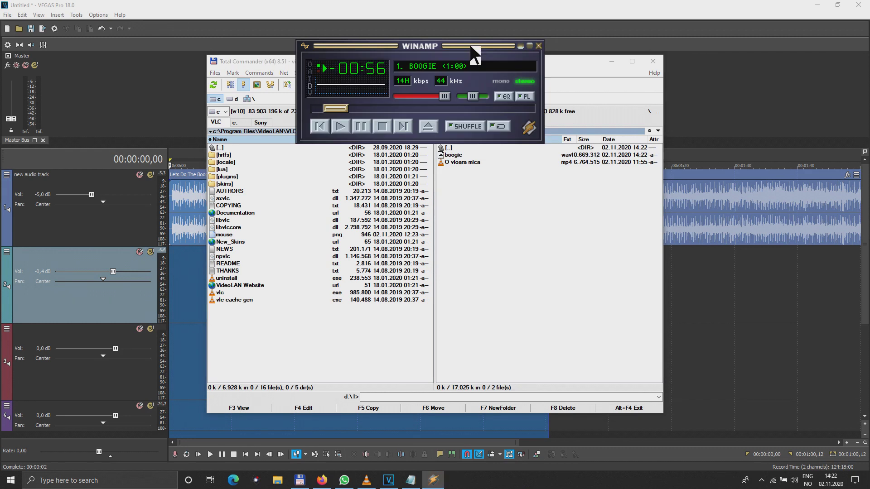
{"action": "left_click", "coordinate": [797, 480]}
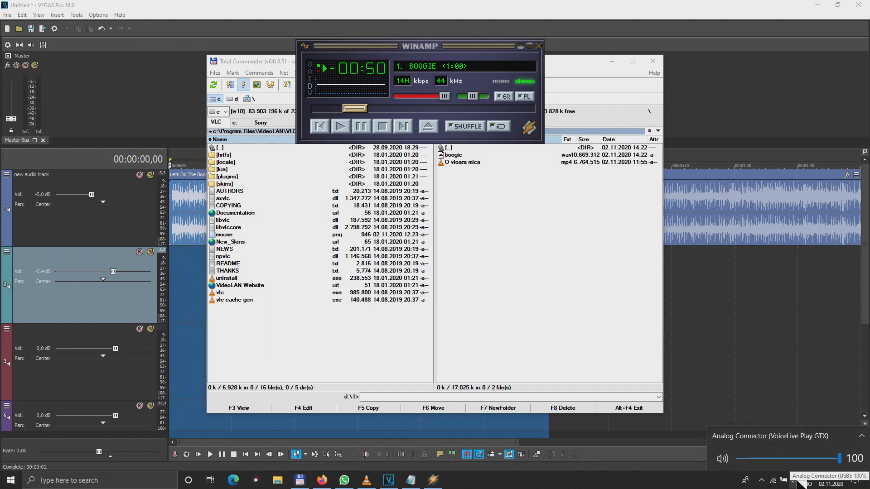
{"action": "left_click", "coordinate": [538, 46]}
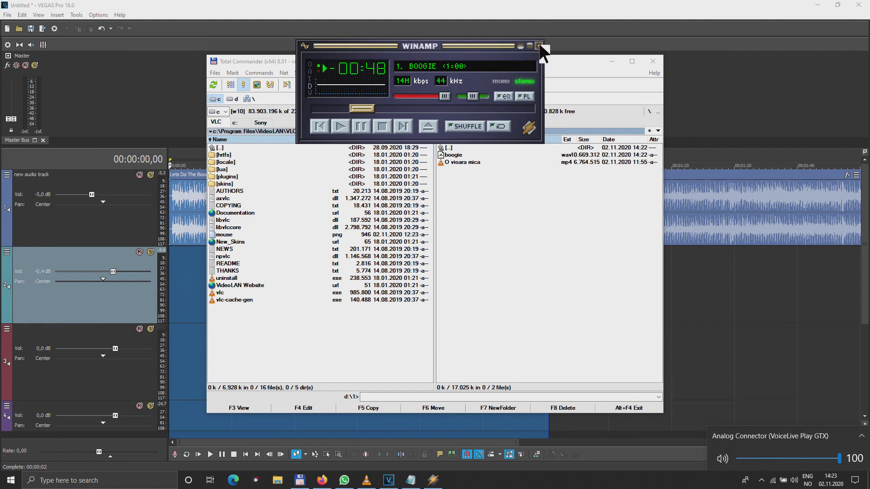
{"action": "left_click", "coordinate": [653, 61]}
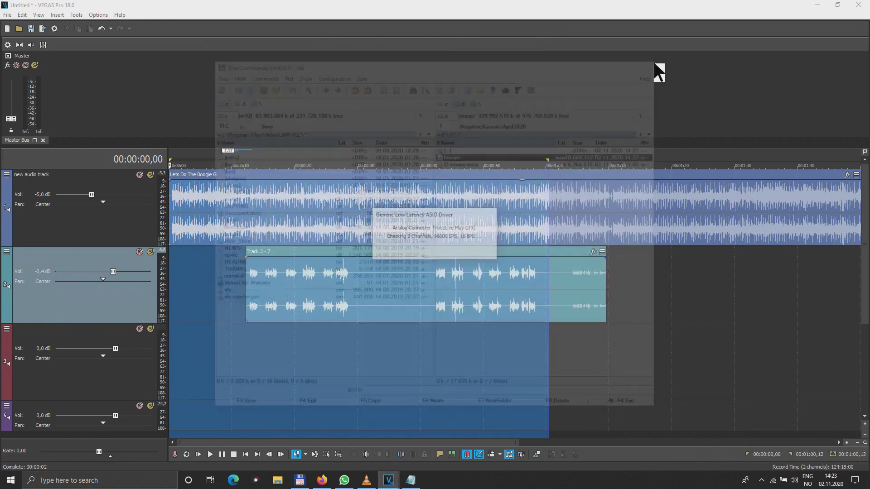
Start a new project, saving the current one as "boogie" in folder 1 as a VEGAS project file.
{"action": "left_click", "coordinate": [13, 27]}
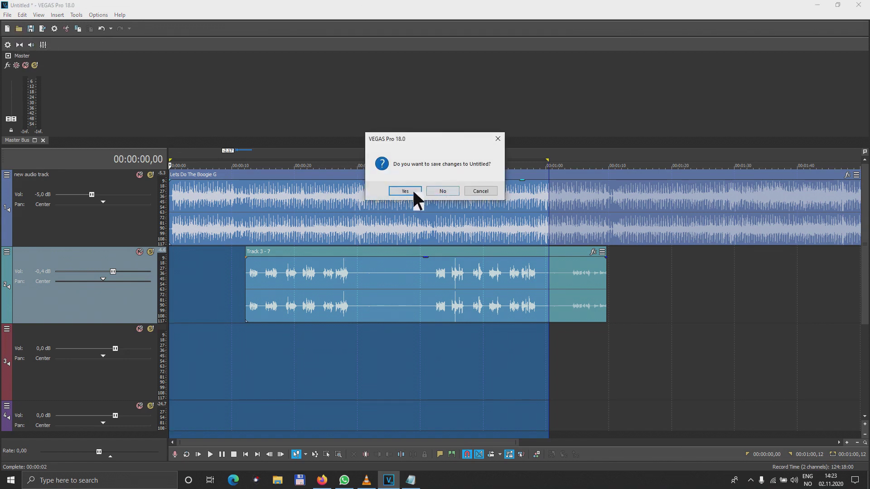
{"action": "left_click", "coordinate": [405, 190]}
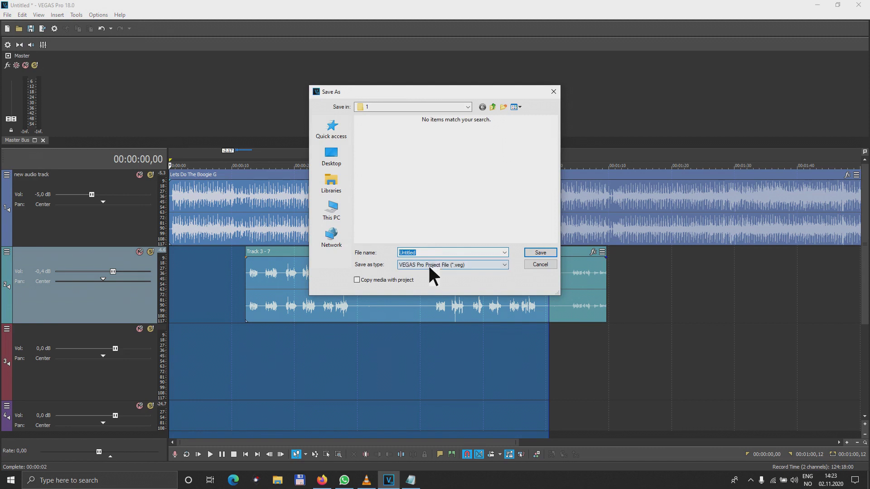
{"action": "type", "text": "boo"}
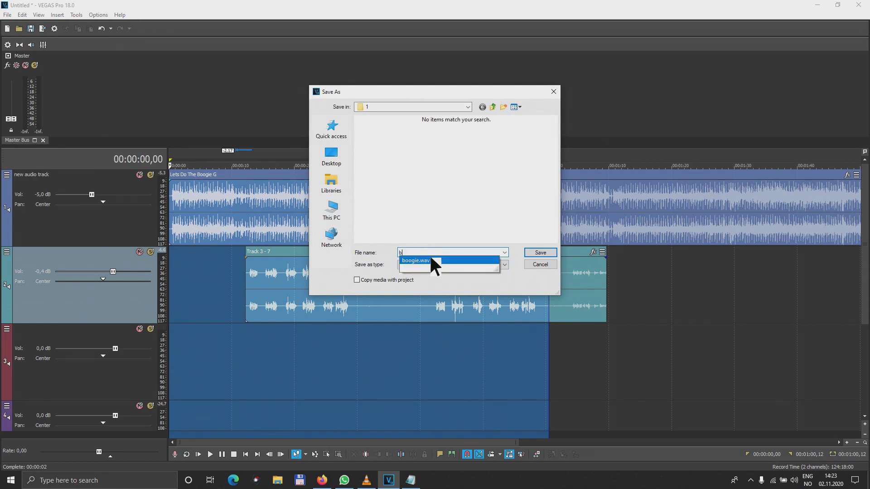
{"action": "type", "text": "gie"}
{"action": "key", "text": "Return"}
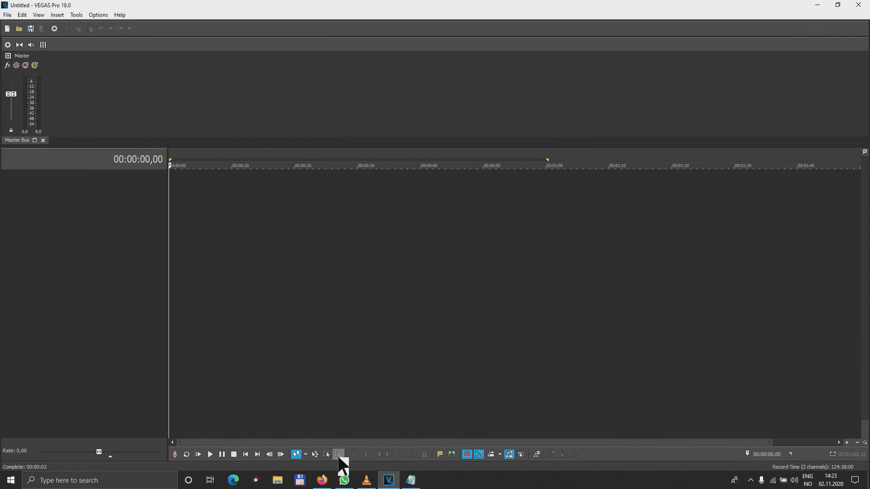
Import boogie.wav from Total Commander to the start of the empty project's timeline and play it back.
{"action": "left_click", "coordinate": [301, 482]}
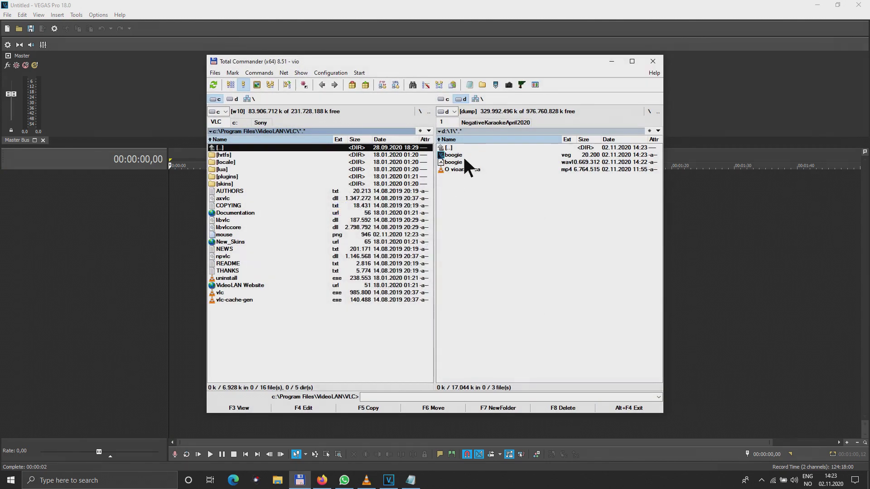
{"action": "left_click_drag", "start_coordinate": [457, 159], "coordinate": [708, 266]}
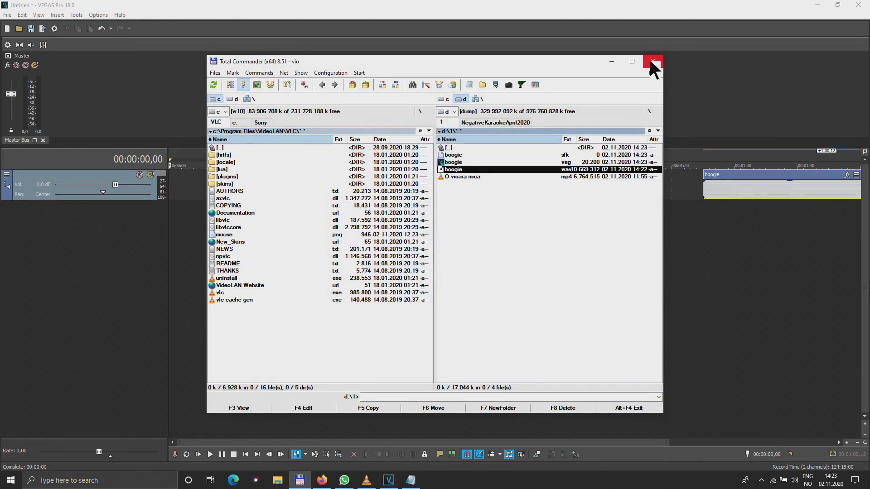
{"action": "left_click", "coordinate": [651, 61]}
{"action": "left_click_drag", "start_coordinate": [752, 190], "coordinate": [211, 180]}
{"action": "key", "text": "space"}
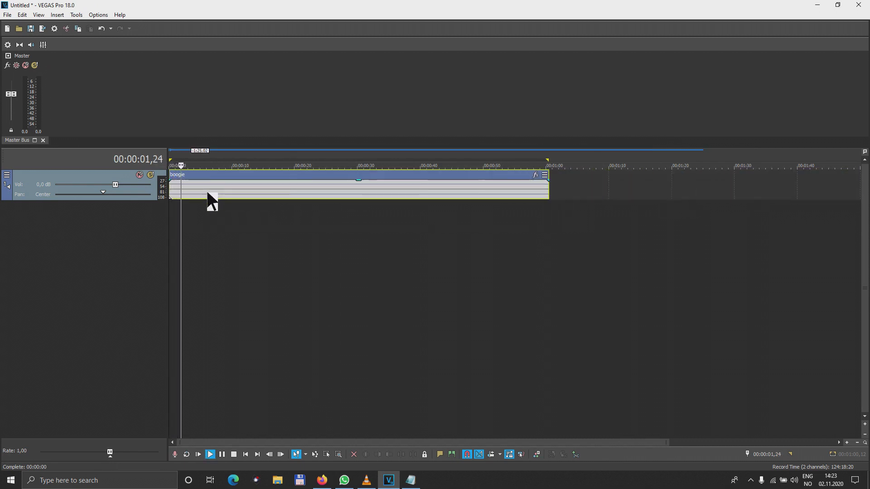
{"action": "key", "text": "space"}
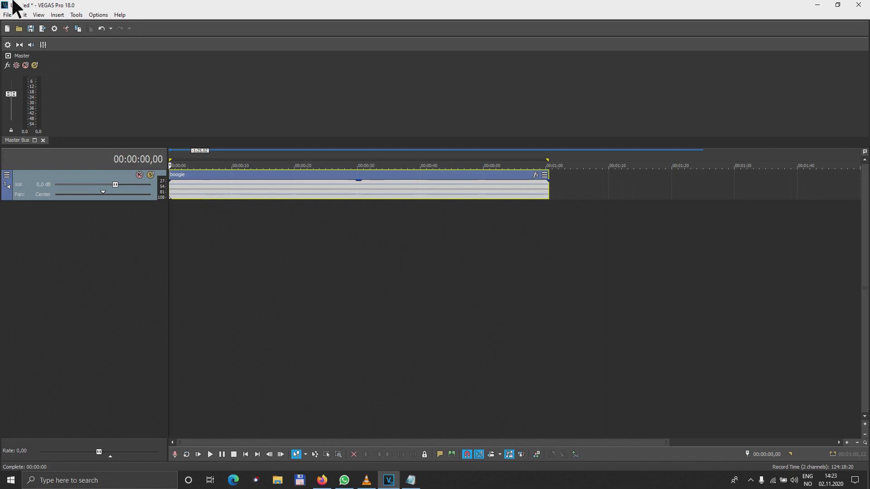
Open the saved boogie.veg project, discarding the changes in the untitled test project.
{"action": "left_click", "coordinate": [18, 28]}
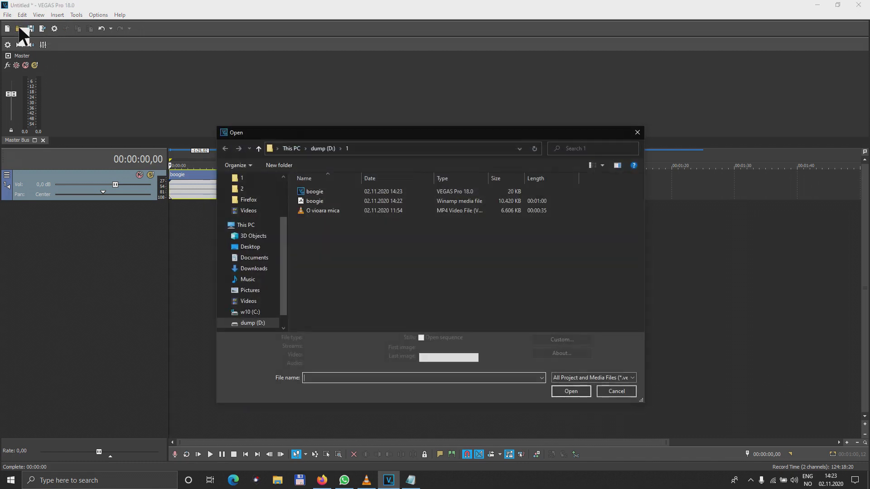
{"action": "double_click", "coordinate": [318, 192]}
{"action": "left_click", "coordinate": [437, 190]}
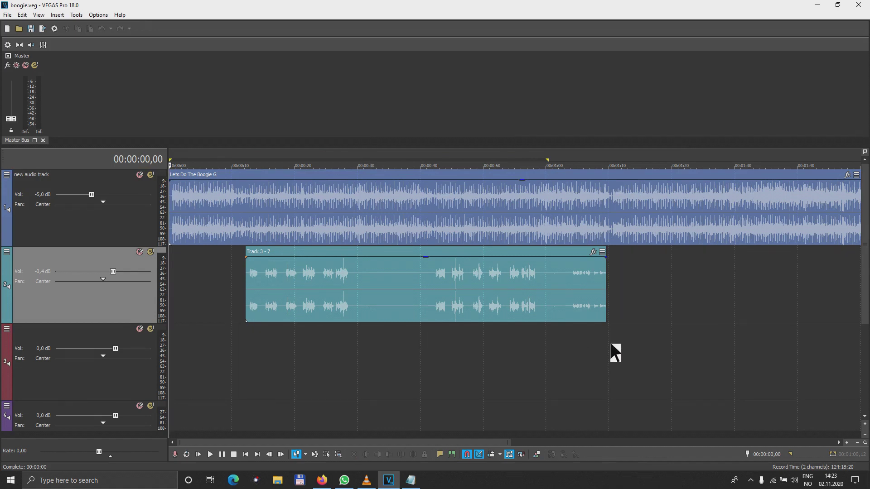
Select the mix from the start to 00:01:03,02 and play it with the master bus level set to -0.6 dB.
{"action": "left_click_drag", "start_coordinate": [565, 329], "coordinate": [156, 384]}
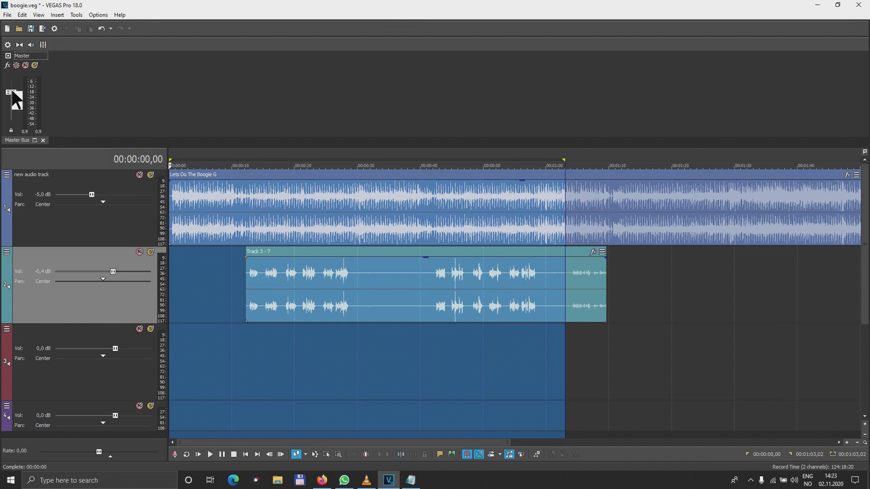
{"action": "key", "text": "space"}
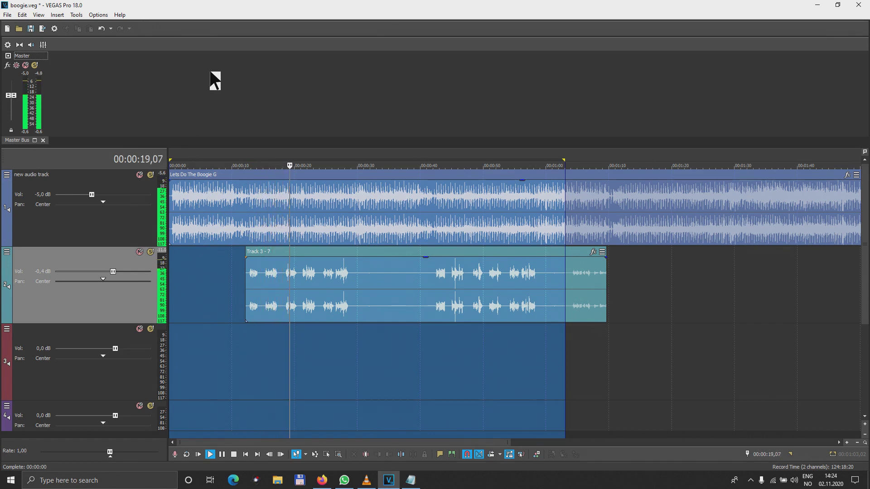
{"action": "key", "text": "space"}
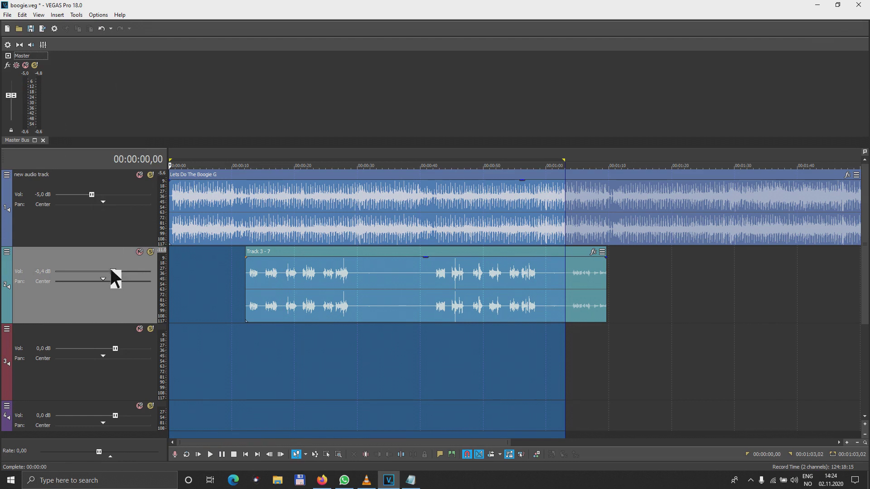
Raise the vocal track's volume to -0.2 dB and re-render the selection over boogie.wav as 44.100 Hz, 16 Bit, Stereo, PCM.
{"action": "left_click_drag", "start_coordinate": [113, 271], "coordinate": [115, 271]}
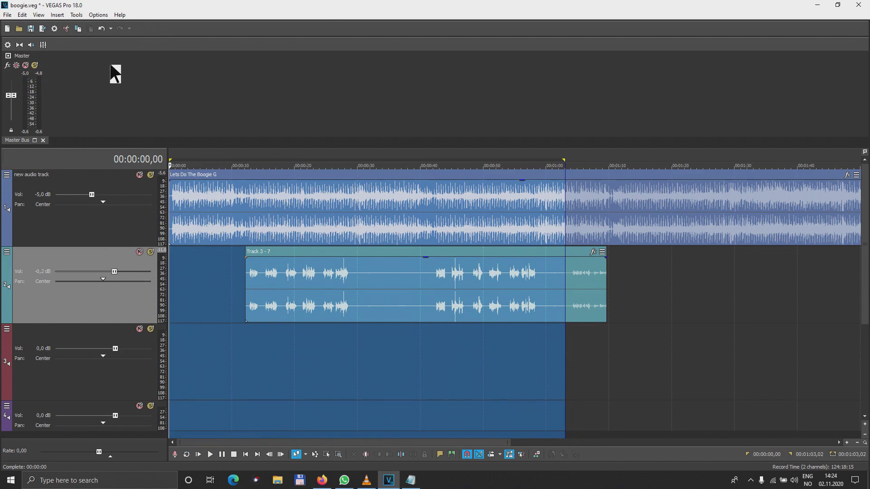
{"action": "left_click", "coordinate": [43, 29]}
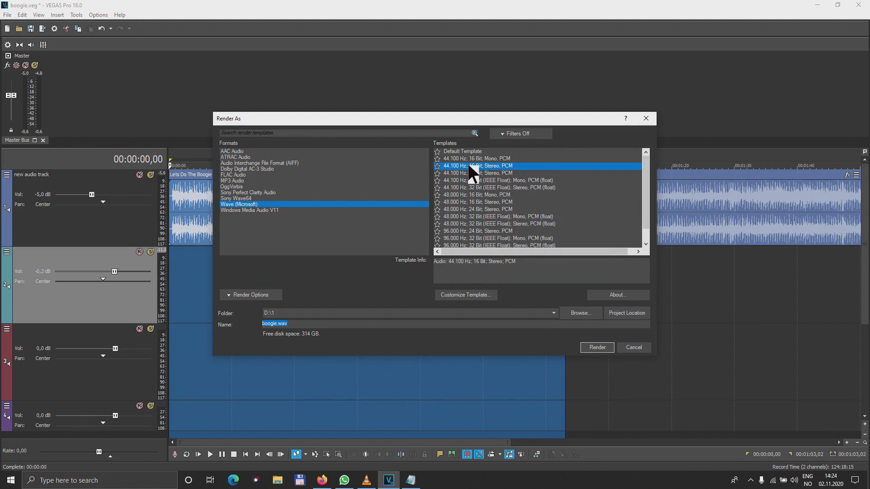
{"action": "left_click", "coordinate": [589, 350]}
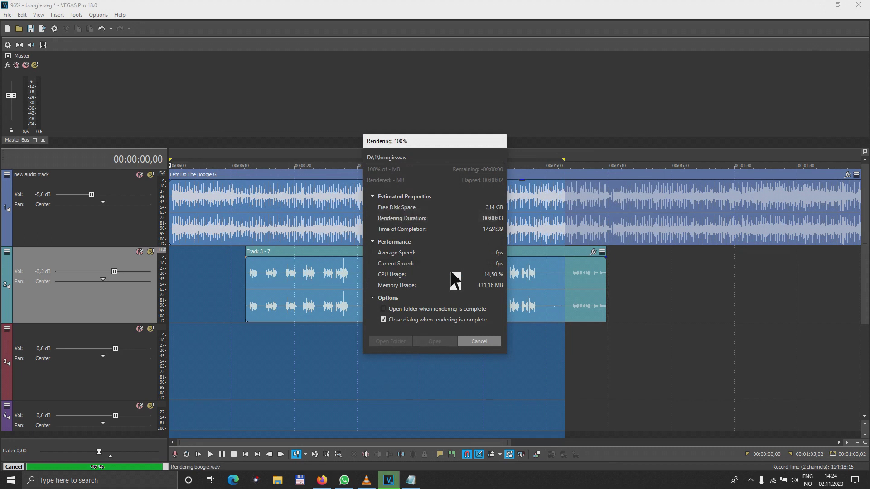
Switch to Total Commander and play the re-rendered boogie.wav from D:\1 in Winamp.
{"action": "left_click", "coordinate": [300, 480]}
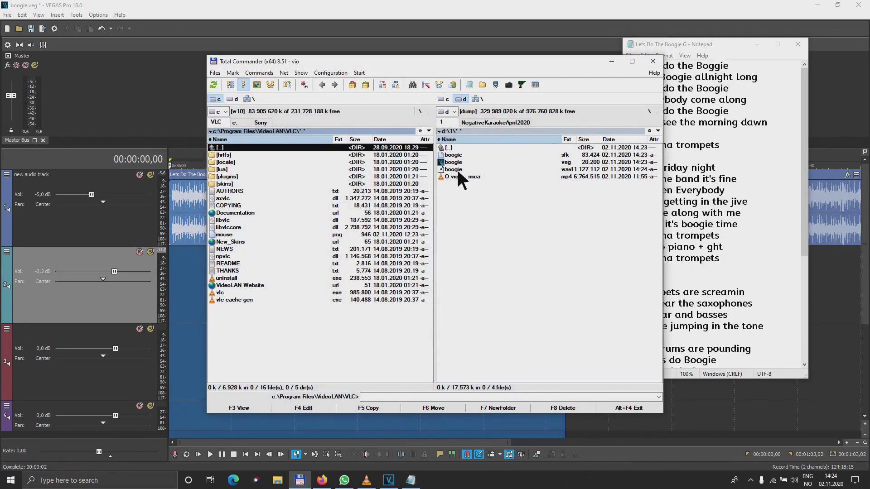
{"action": "double_click", "coordinate": [456, 169]}
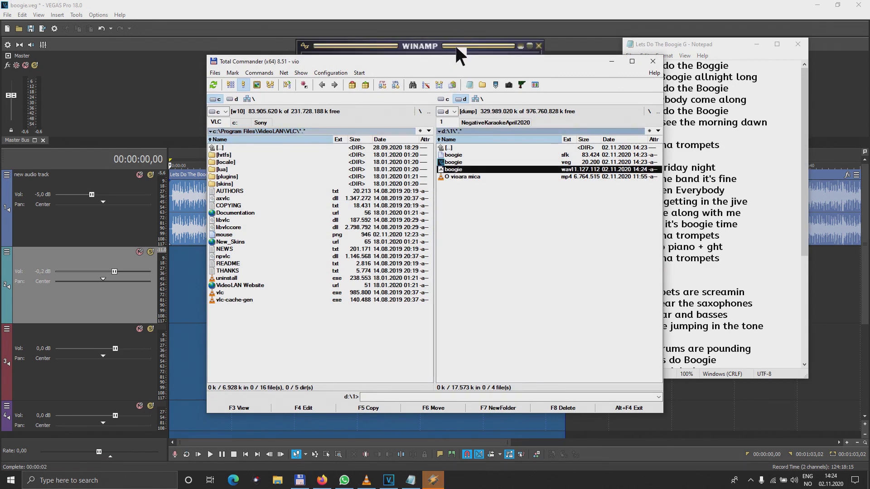
{"action": "left_click", "coordinate": [455, 43]}
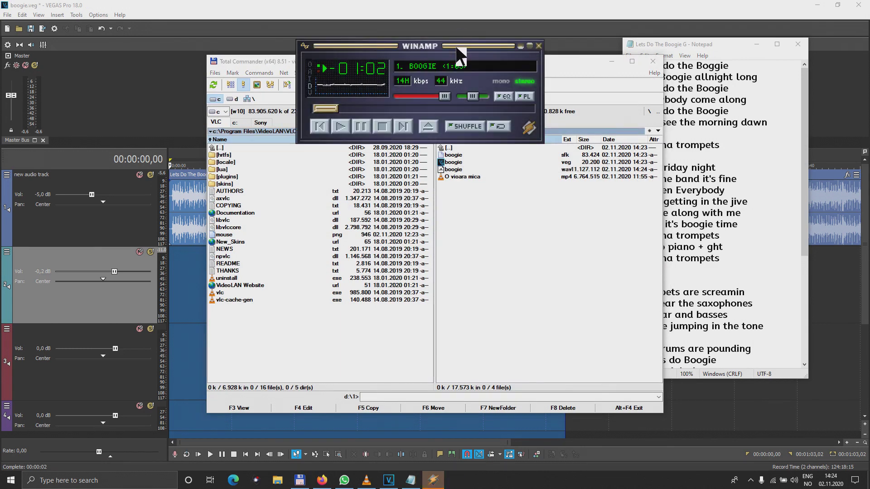
Stop and close Winamp, then start a new empty project in VEGAS Pro, saving the changes to D:\1\boogie.veg.
{"action": "left_click", "coordinate": [384, 124]}
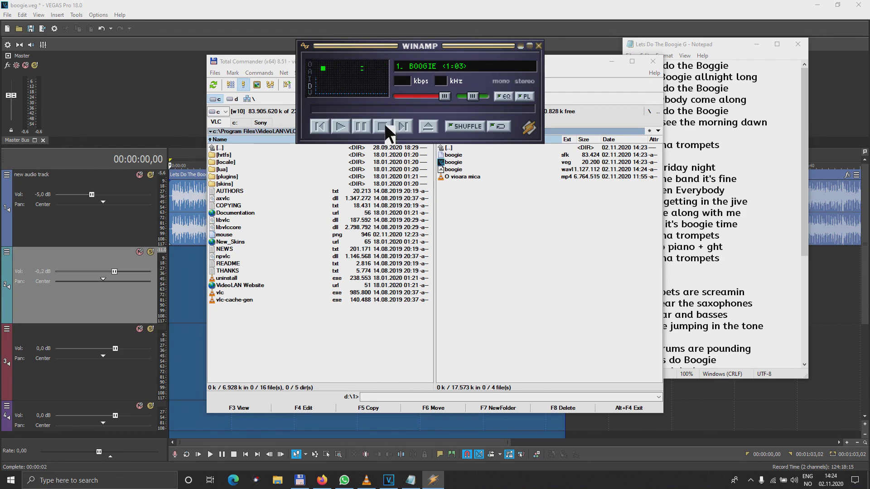
{"action": "left_click", "coordinate": [538, 45]}
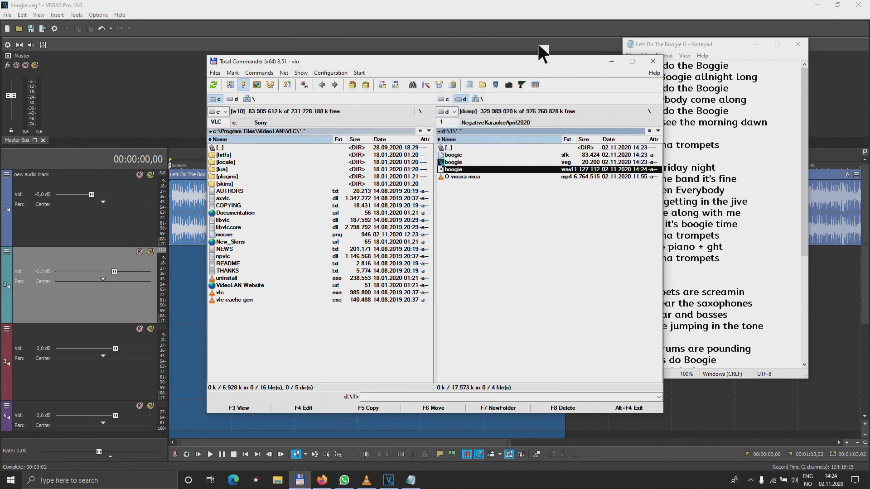
{"action": "left_click", "coordinate": [7, 29]}
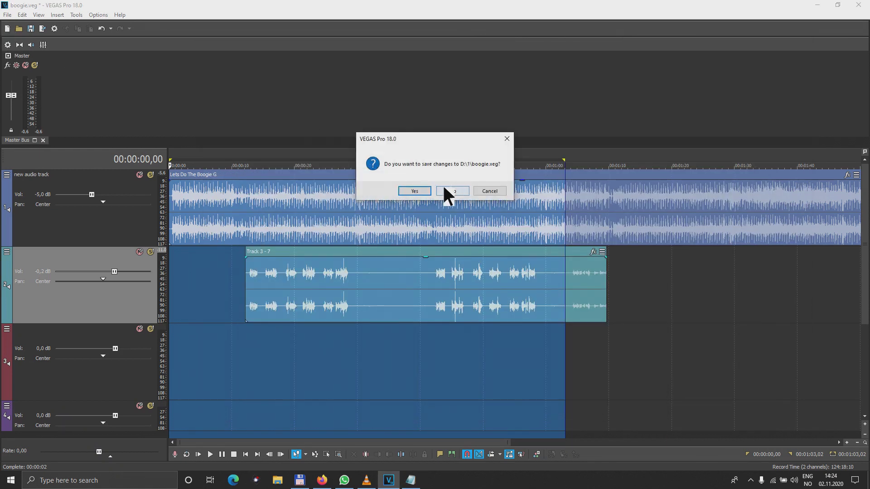
{"action": "left_click", "coordinate": [413, 191]}
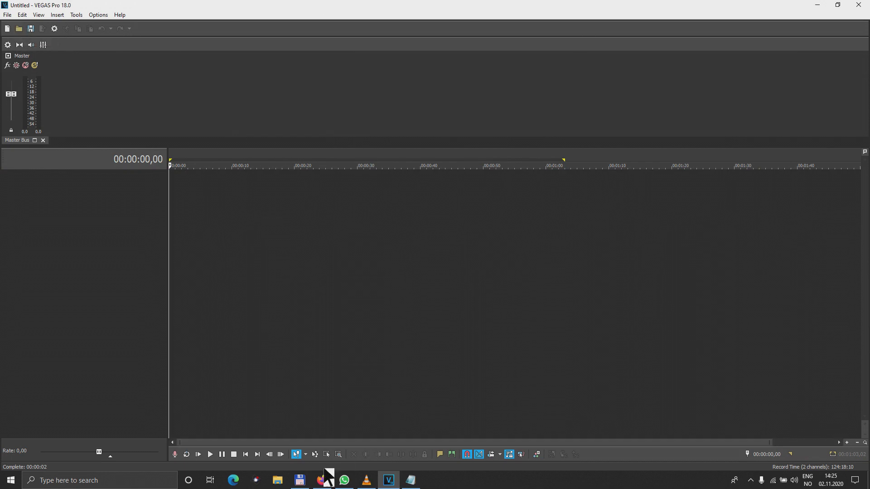
Switch to Total Commander and place boogie.wav from D:\1 at the start of the empty VEGAS Pro timeline as a new audio track.
{"action": "left_click", "coordinate": [300, 480]}
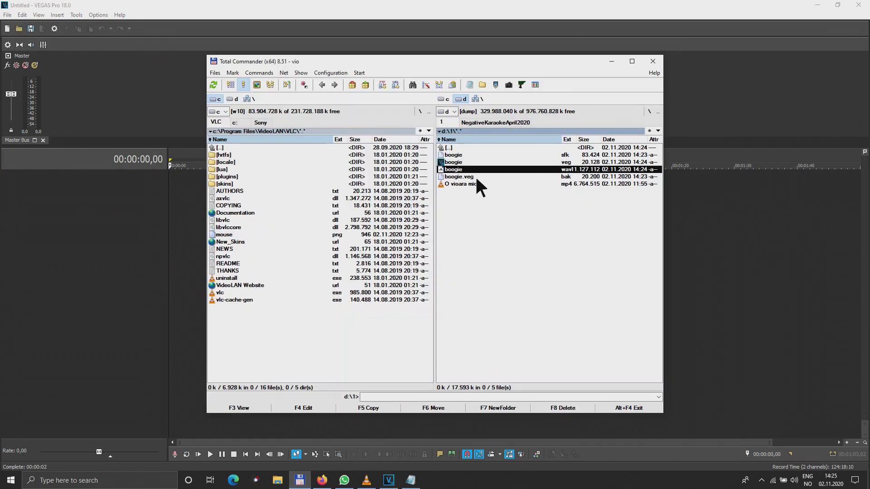
{"action": "left_click", "coordinate": [444, 168]}
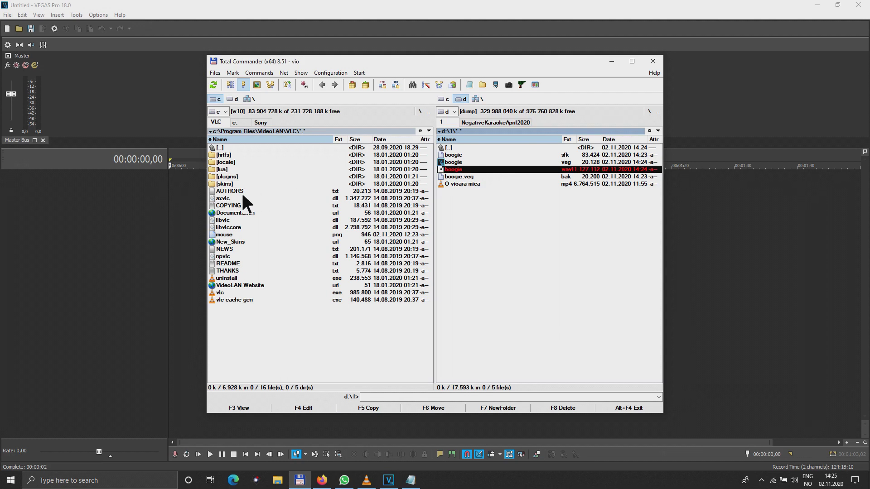
{"action": "left_click_drag", "start_coordinate": [166, 199], "coordinate": [159, 202]}
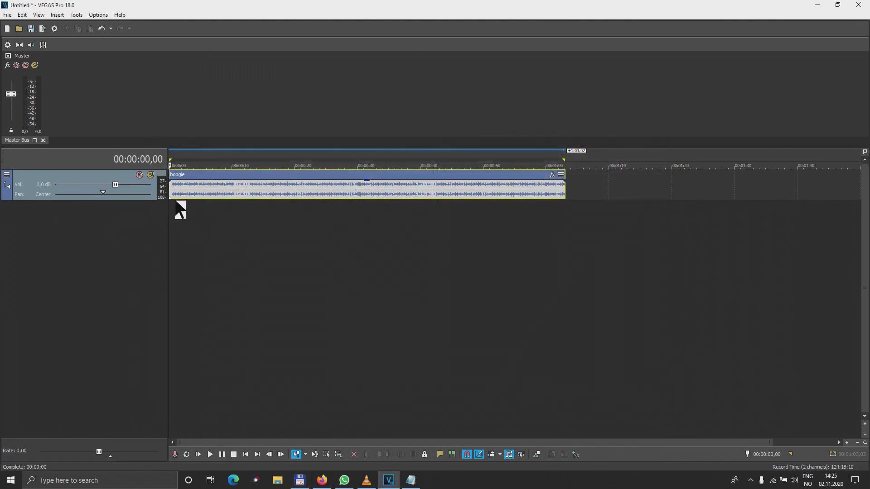
Play the boogie clip from the start and add a fade-out of about 3 seconds at its end.
{"action": "left_click", "coordinate": [175, 201]}
{"action": "key", "text": "space"}
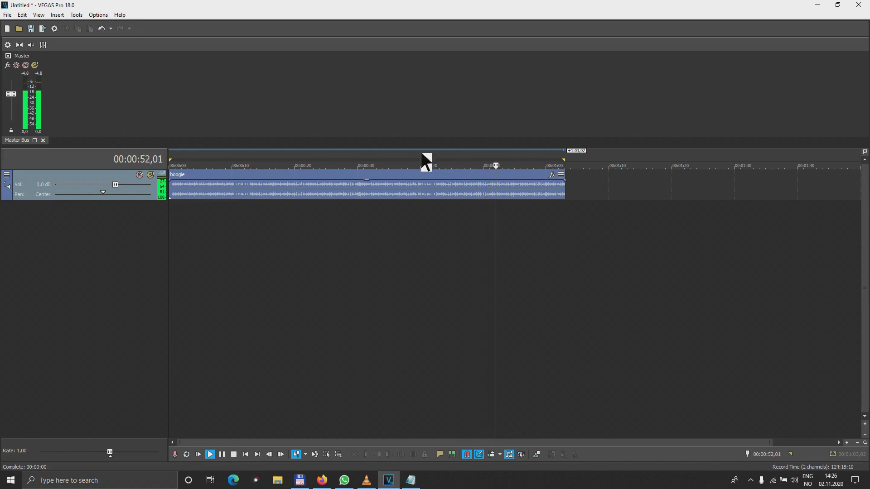
{"action": "left_click_drag", "start_coordinate": [565, 181], "coordinate": [546, 181]}
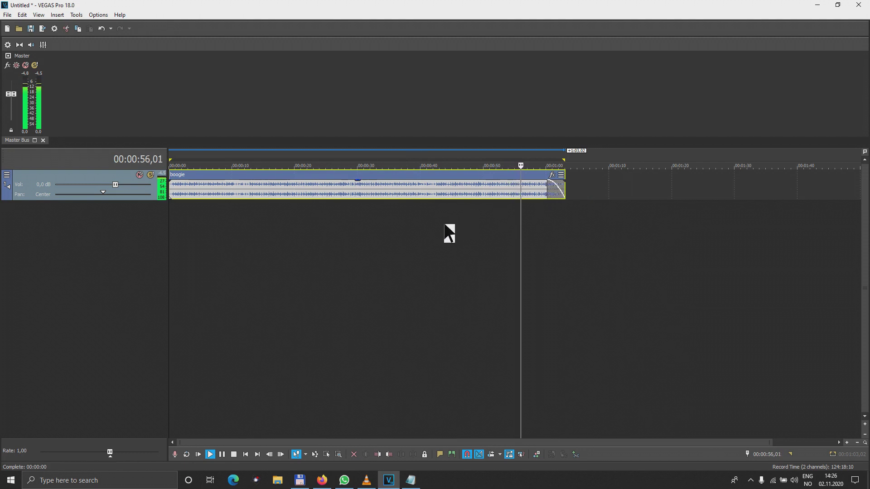